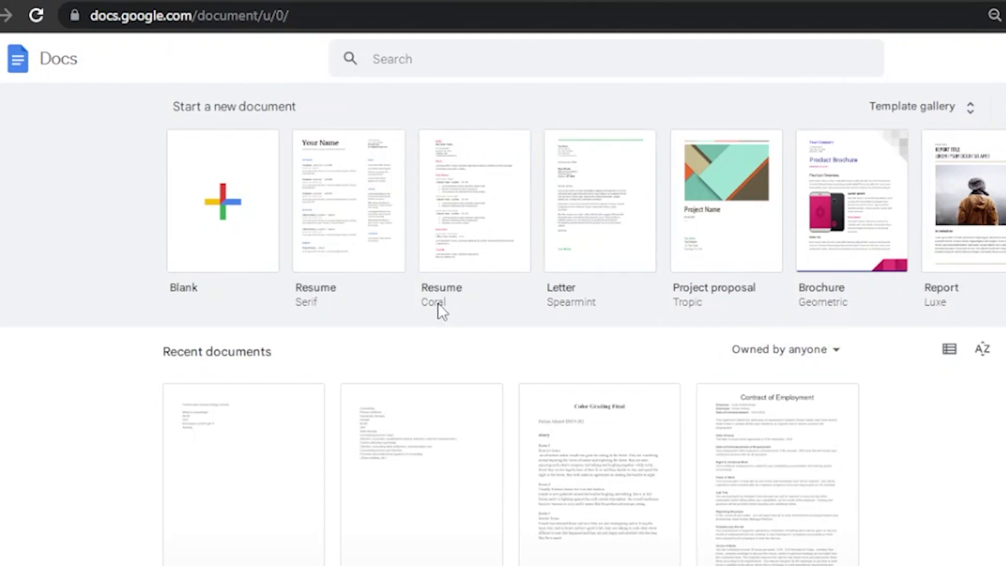
# Scroll around the Docs home page and glance at the Google apps list before closing it.
pyautogui.scroll(-6, 410, 313)
pyautogui.scroll(6, 410, 313)
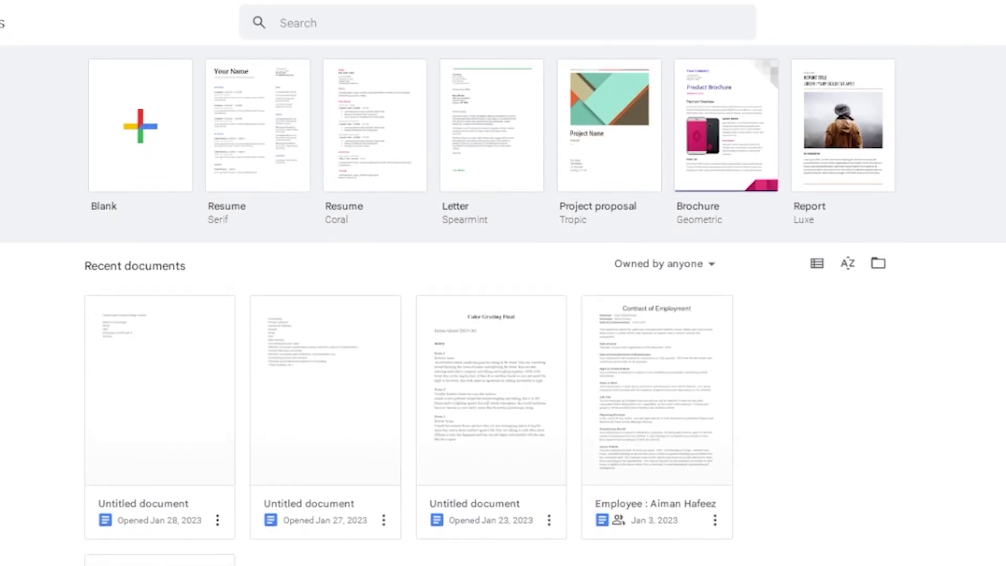
pyautogui.scroll(1, 503, 304)
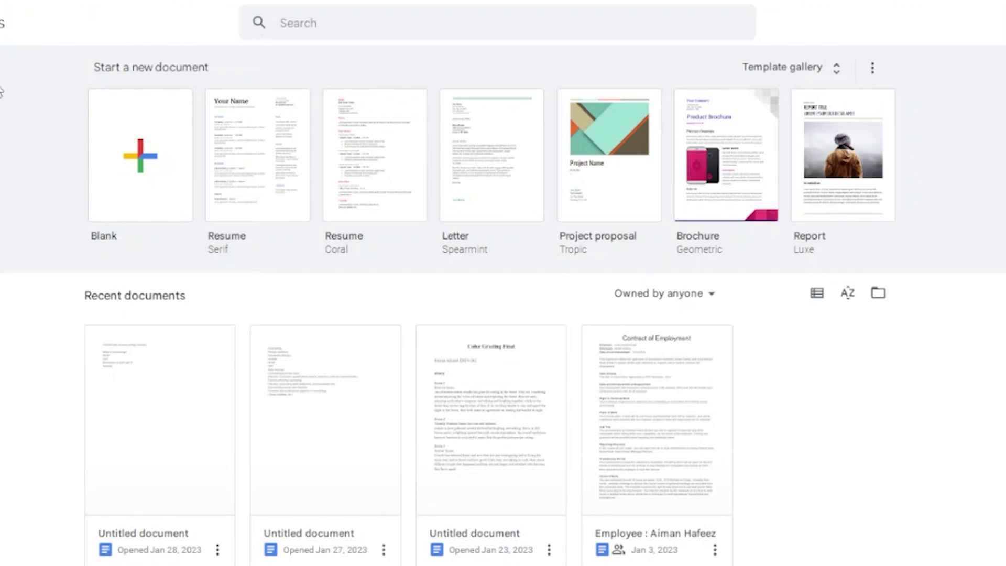
pyautogui.click(13, 25)
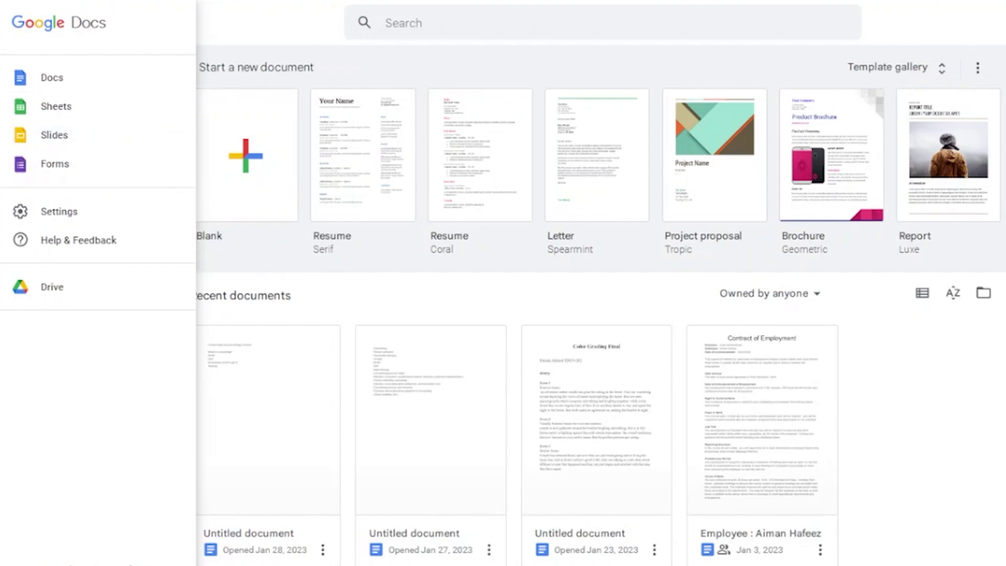
pyautogui.click(269, 33)
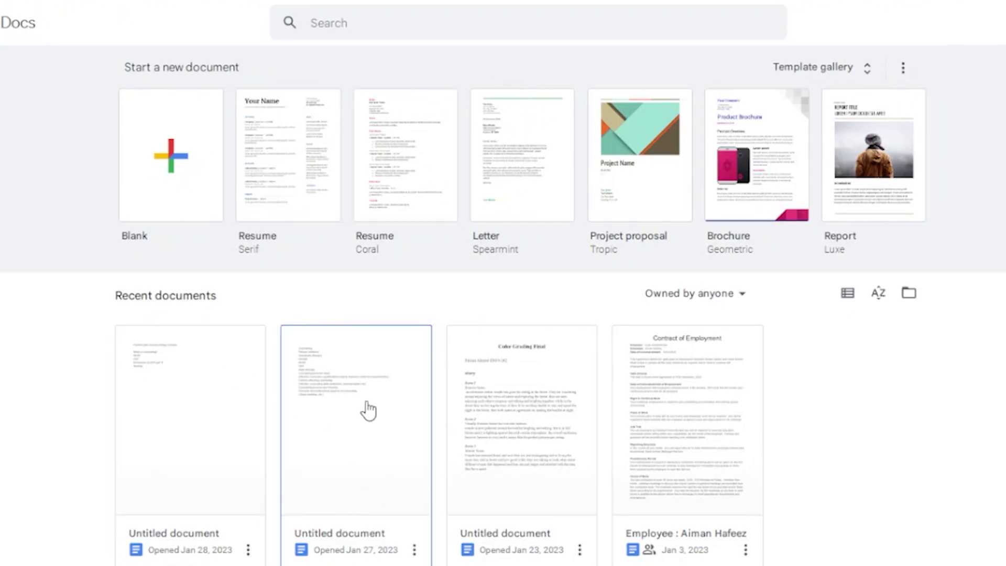
pyautogui.scroll(-5, 739, 432)
pyautogui.scroll(4, 739, 433)
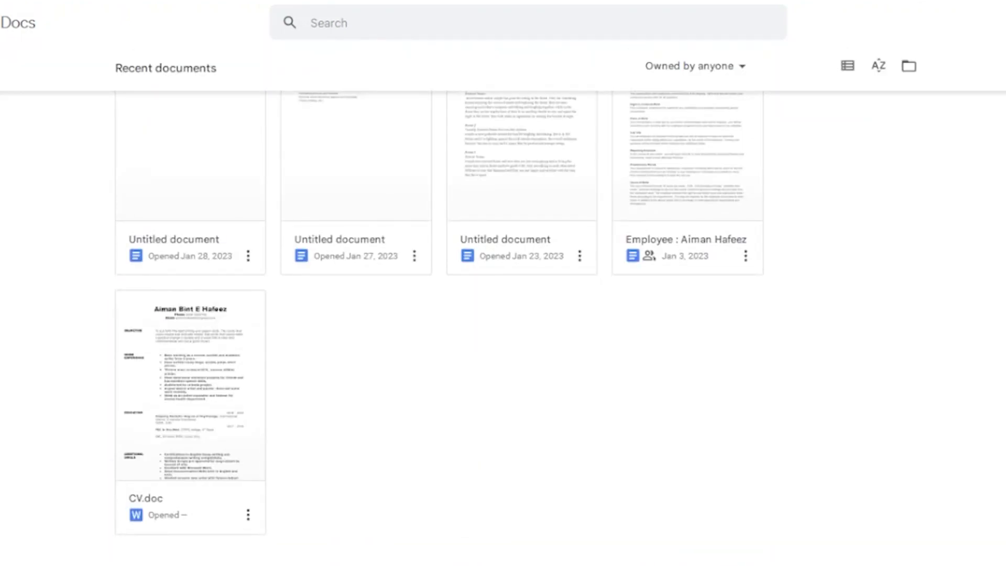
pyautogui.scroll(1, 739, 433)
pyautogui.scroll(-5, 739, 433)
pyautogui.scroll(2, 507, 275)
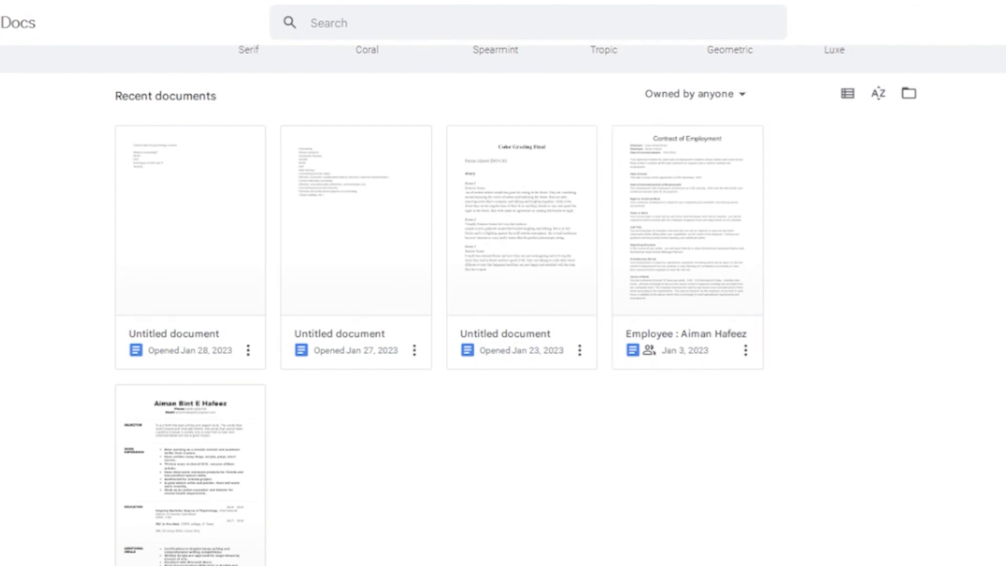
pyautogui.scroll(4, 504, 283)
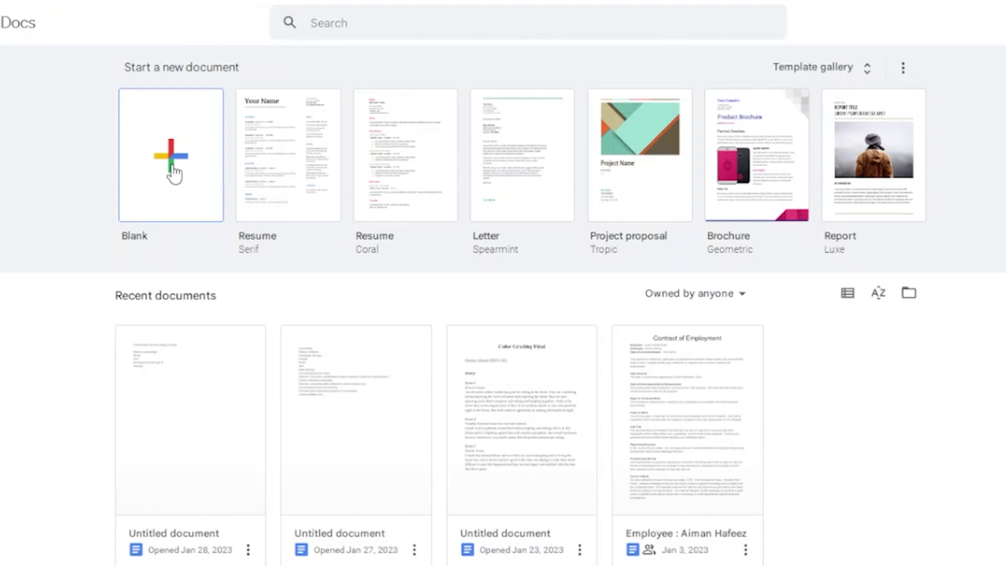
# Open the Template gallery and scroll past Resumes, Letters, Work, Sales, Legal and HR to Education.
pyautogui.click(858, 79)
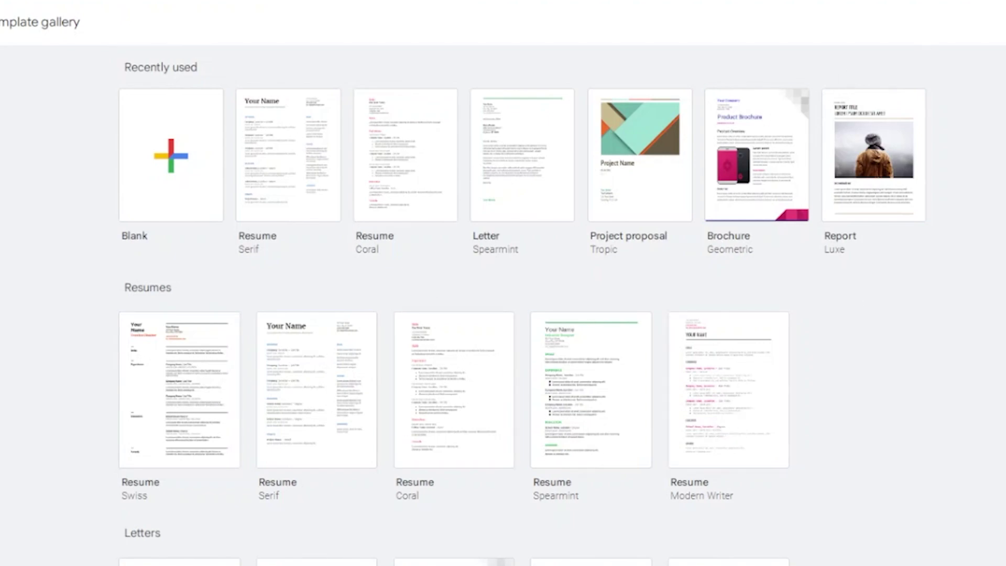
pyautogui.scroll(-4, 503, 303)
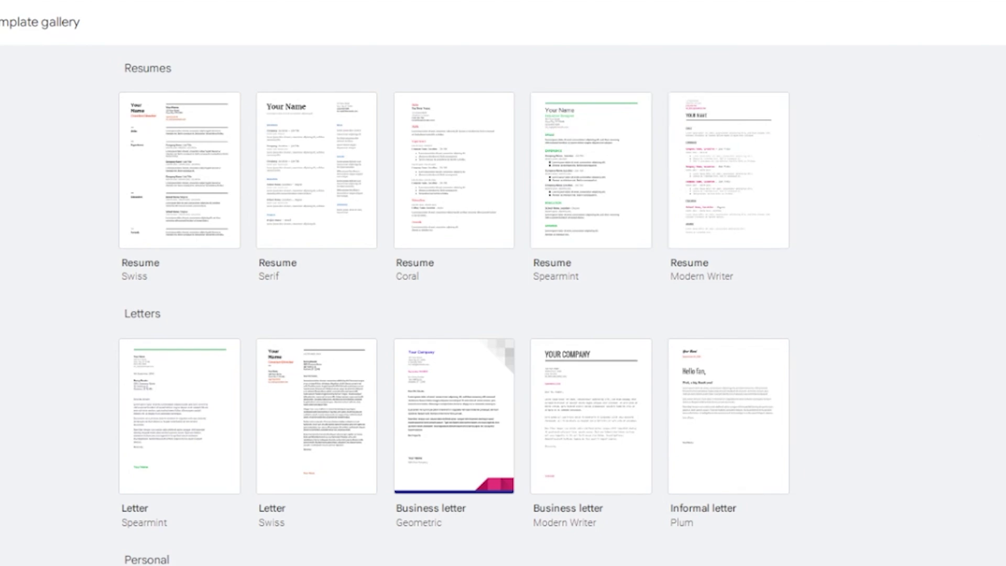
pyautogui.scroll(-5, 718, 272)
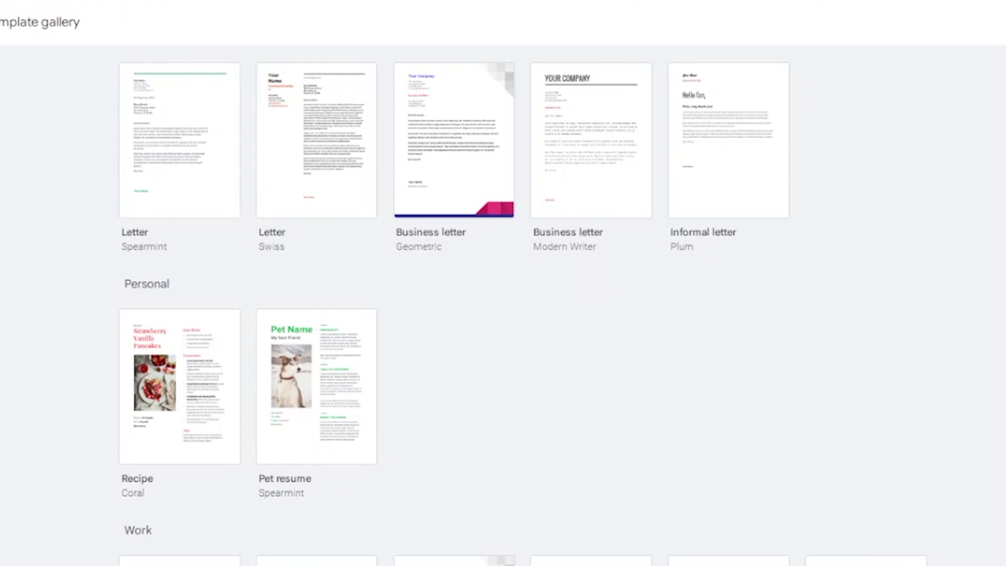
pyautogui.scroll(-3, 646, 316)
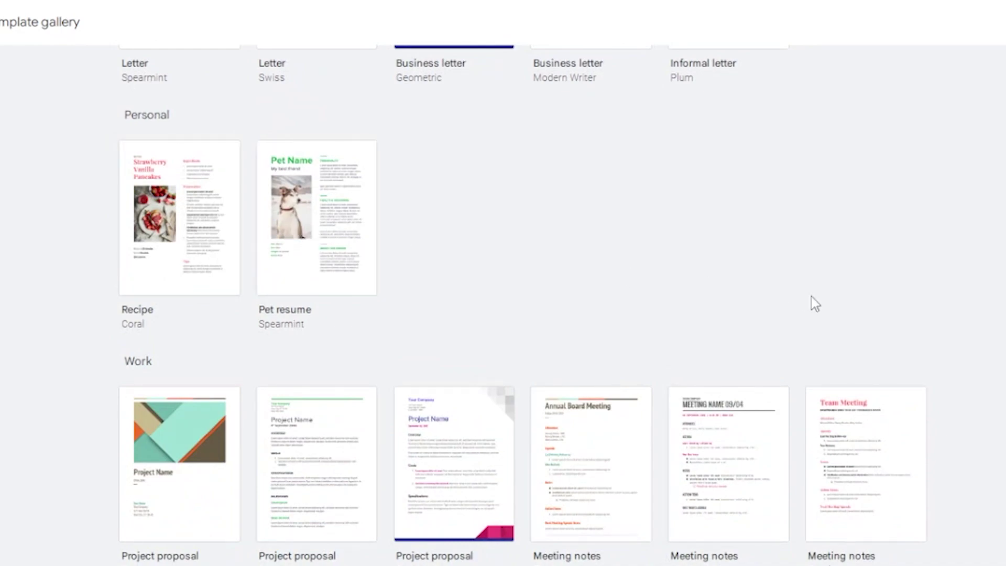
pyautogui.scroll(-5, 454, 262)
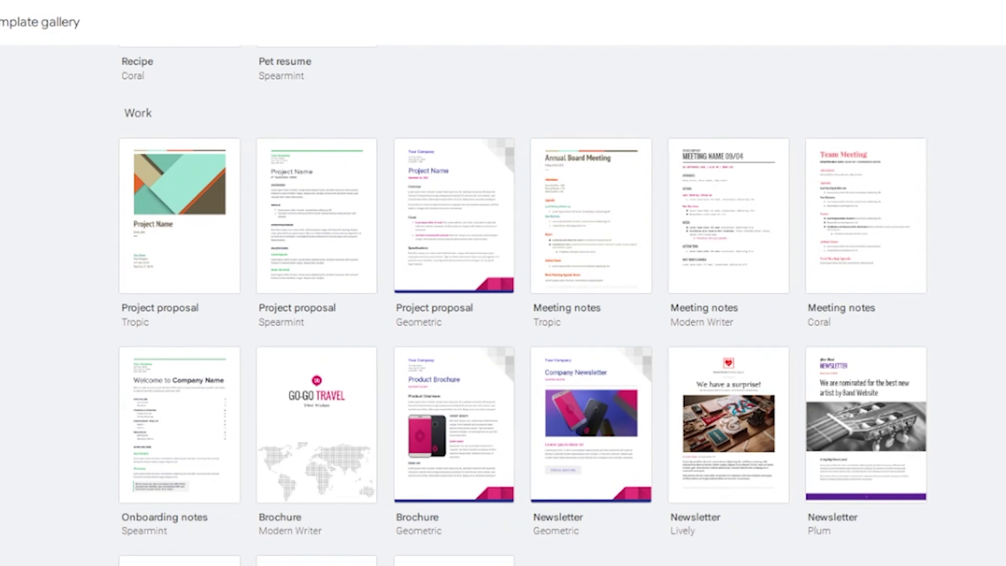
pyautogui.scroll(-6, 522, 305)
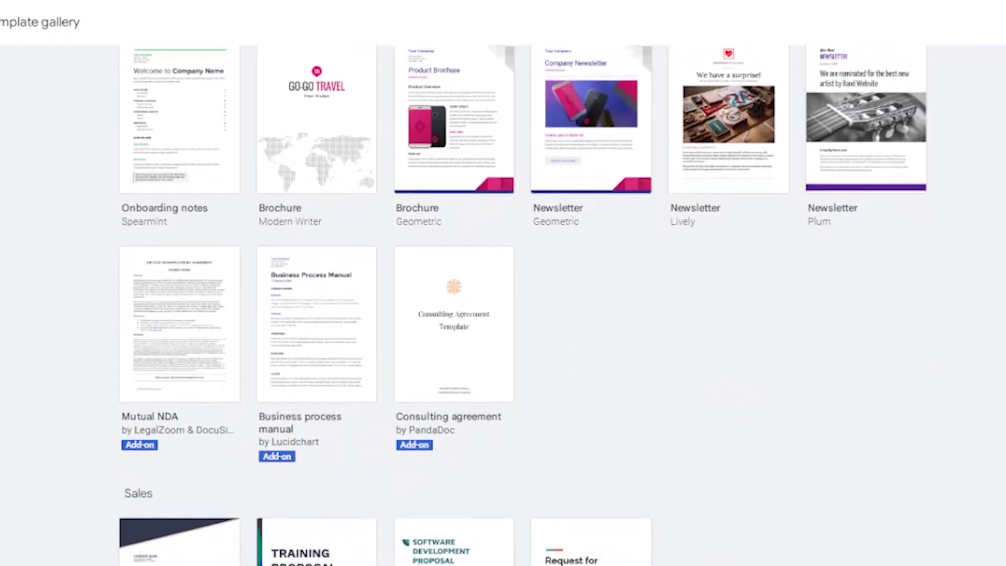
pyautogui.scroll(-2, 840, 325)
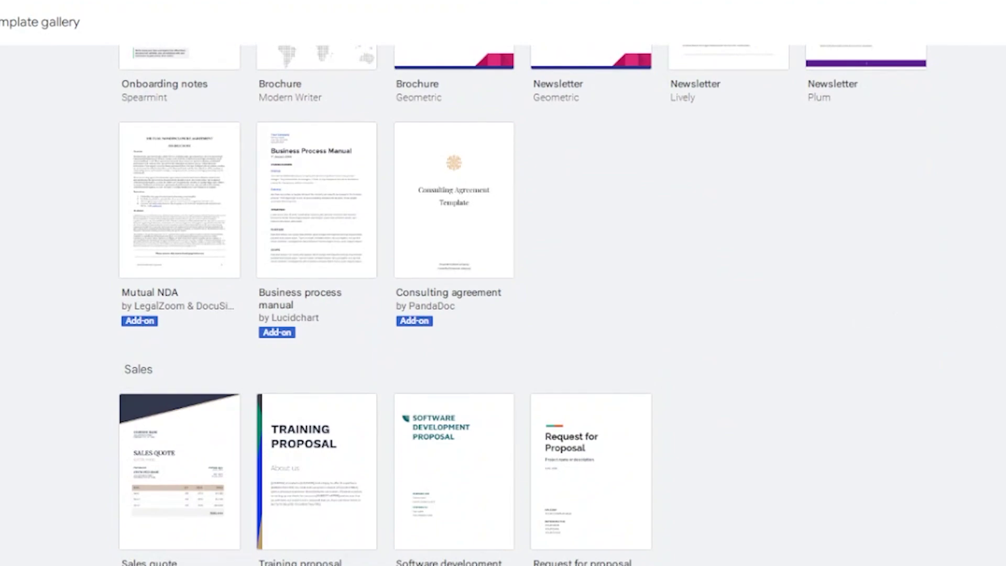
pyautogui.scroll(-7, 522, 305)
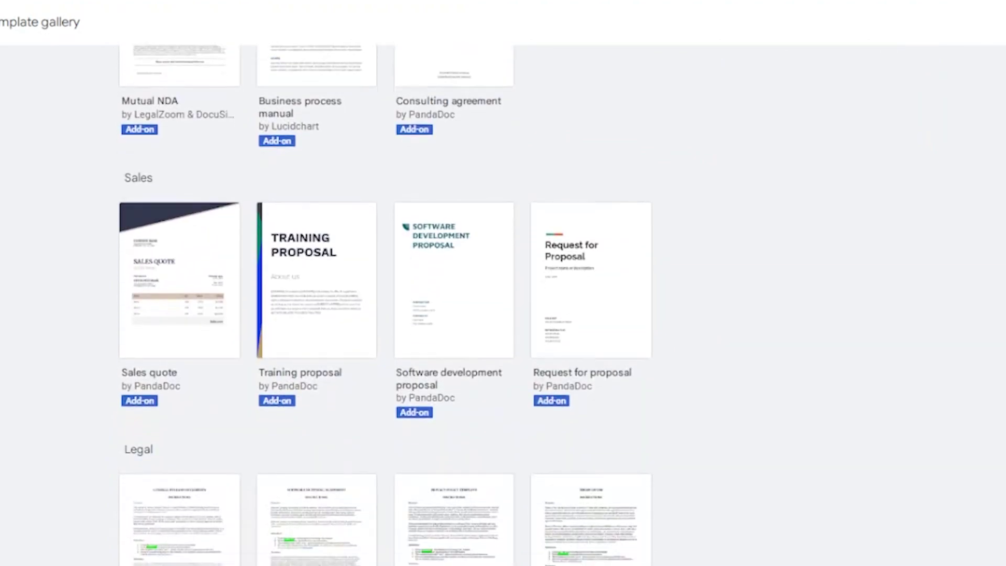
pyautogui.scroll(-6, 386, 305)
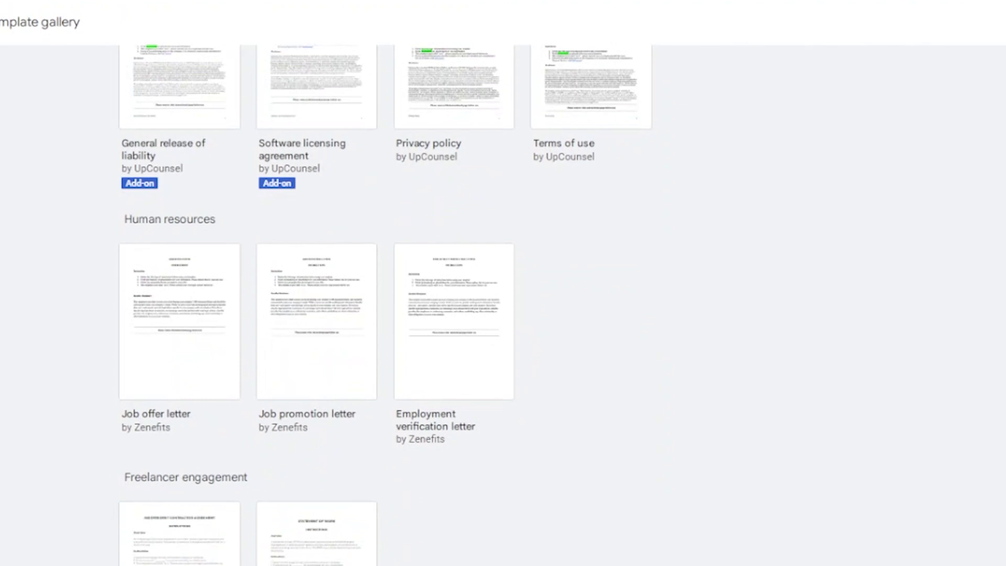
pyautogui.scroll(-1, 385, 305)
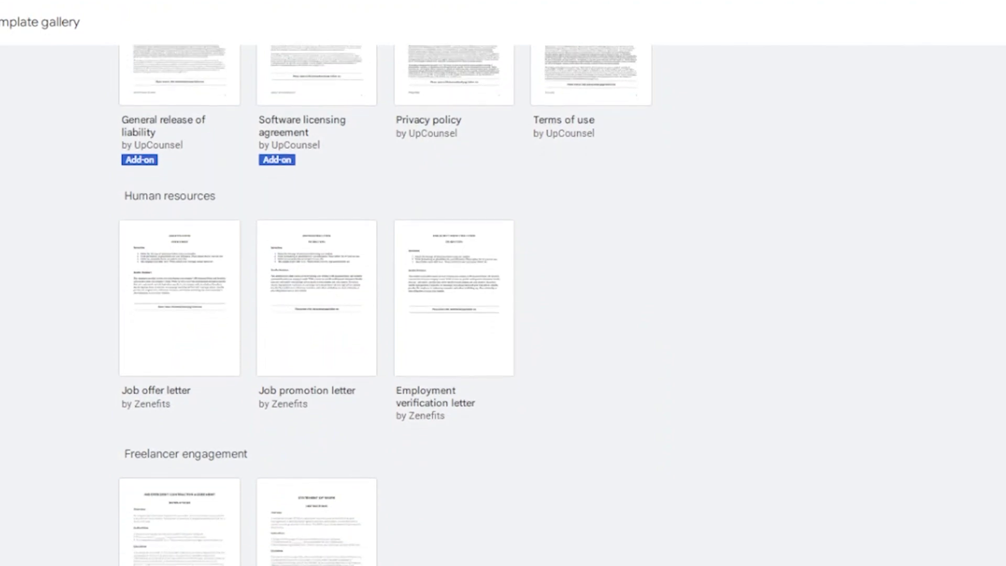
pyautogui.scroll(-14, 385, 305)
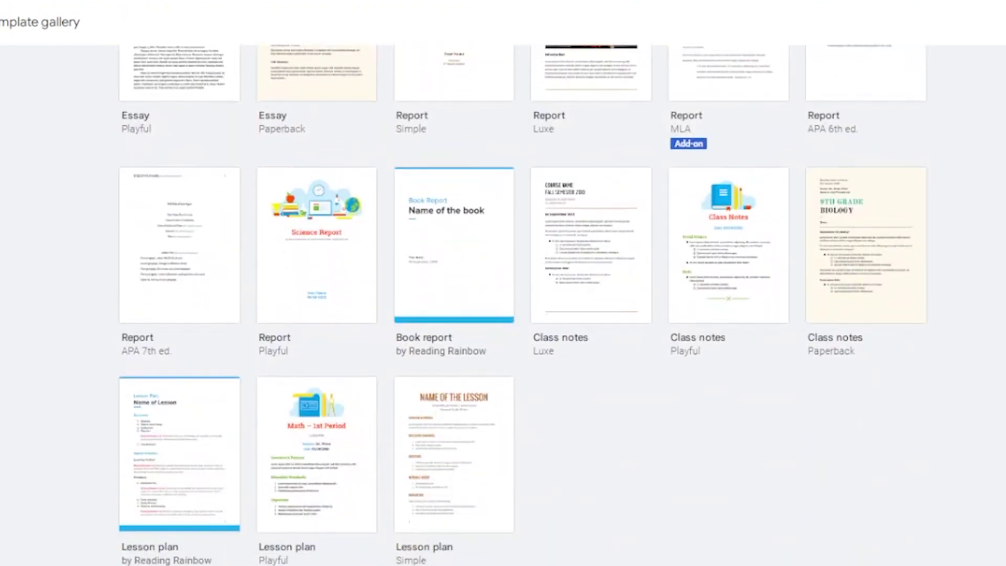
# Scroll through the gallery categories and back up to the Recently used row starting with Blank.
pyautogui.scroll(20, 385, 305)
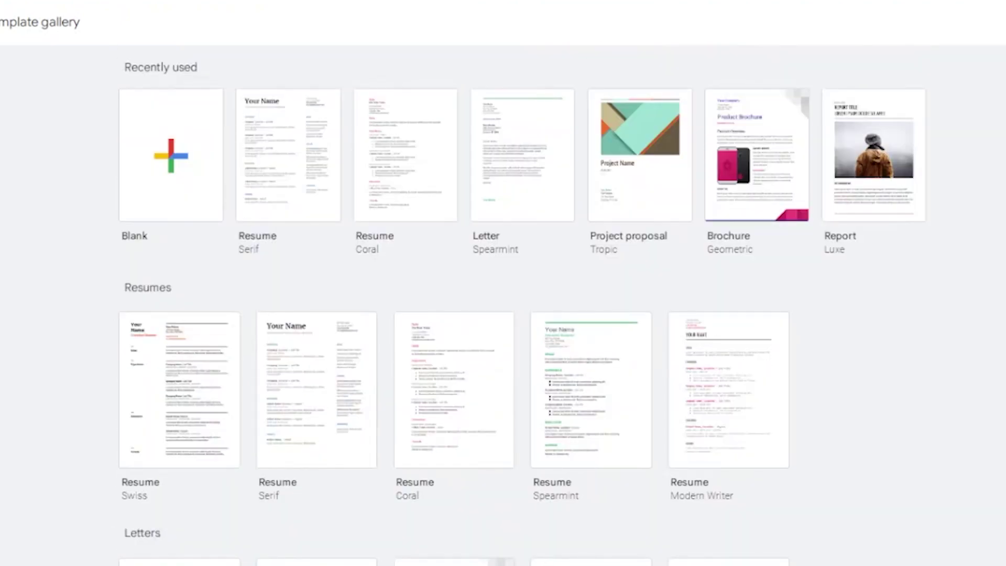
pyautogui.scroll(-20, 385, 305)
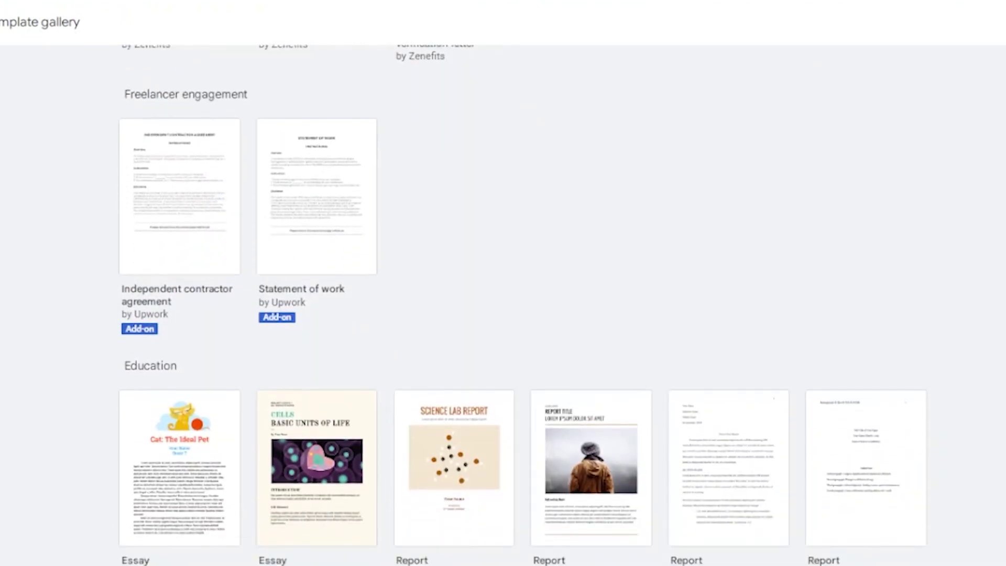
pyautogui.scroll(-8, 386, 305)
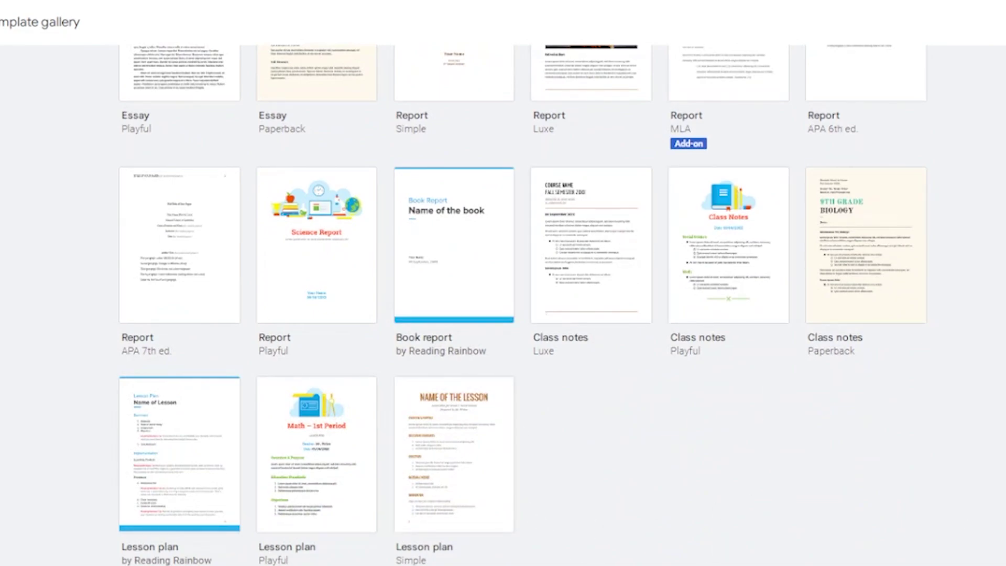
pyautogui.scroll(3, 522, 305)
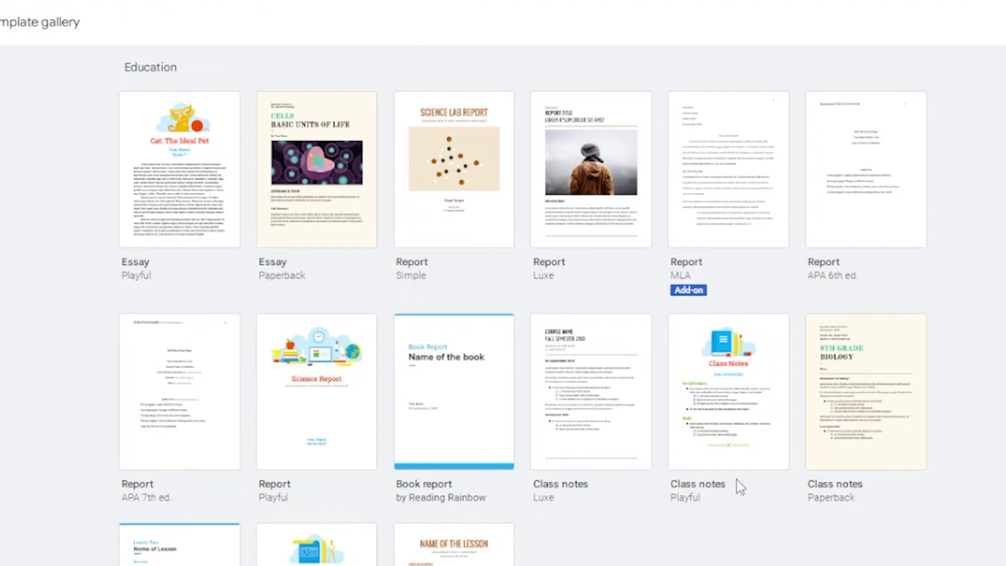
pyautogui.scroll(-3, 522, 305)
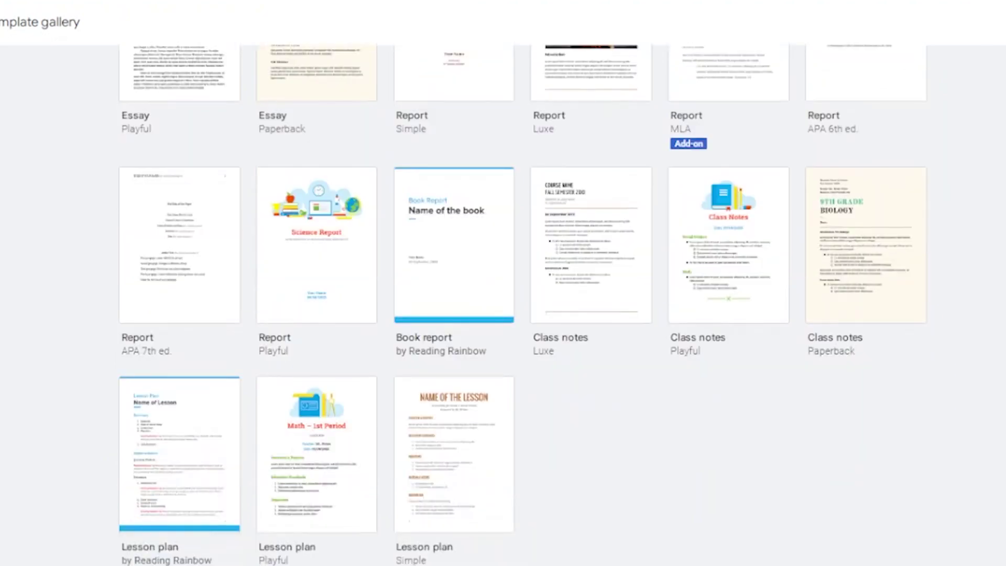
pyautogui.scroll(5, 522, 305)
pyautogui.scroll(-5, 522, 305)
pyautogui.scroll(6, 510, 436)
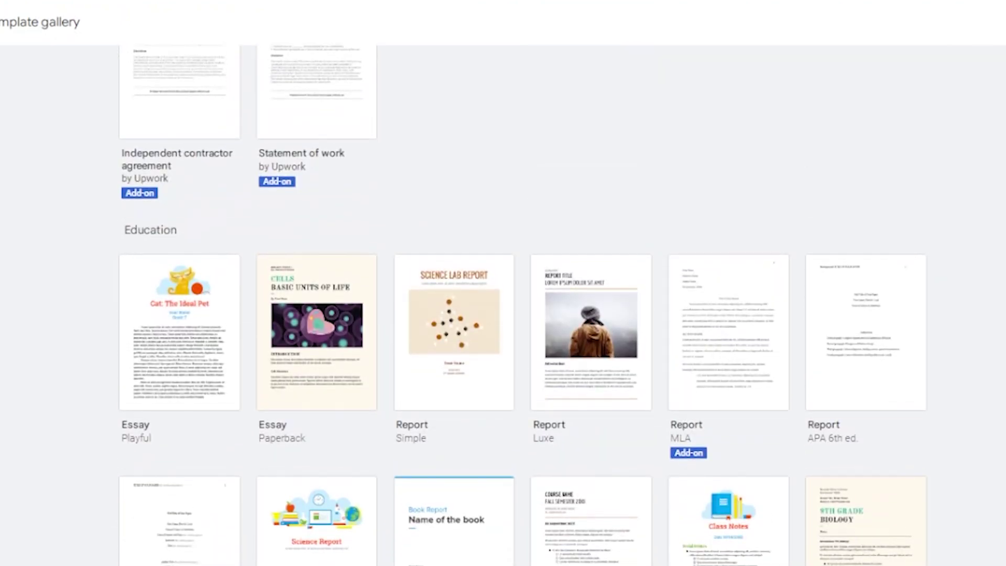
pyautogui.scroll(-1, 510, 435)
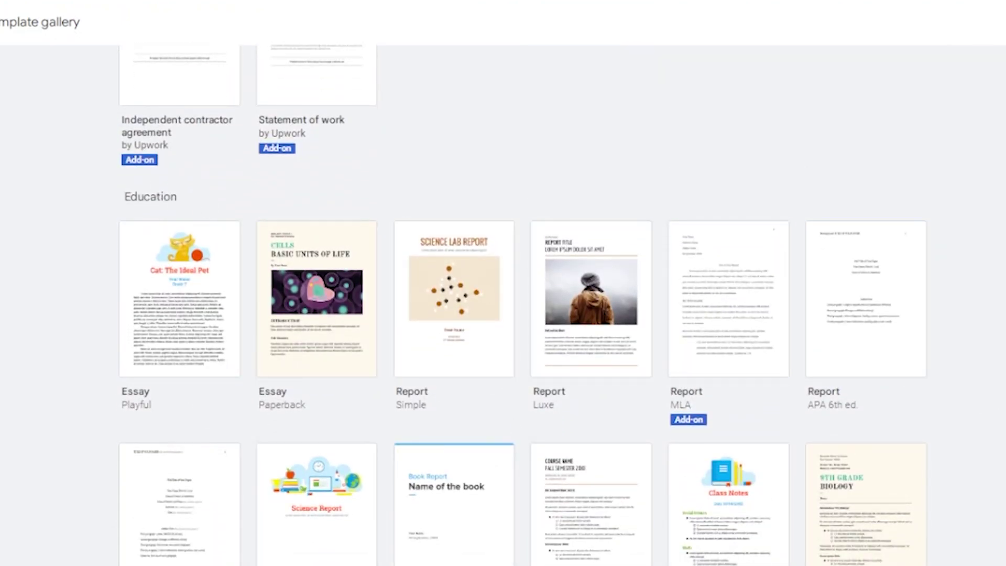
pyautogui.scroll(8, 503, 304)
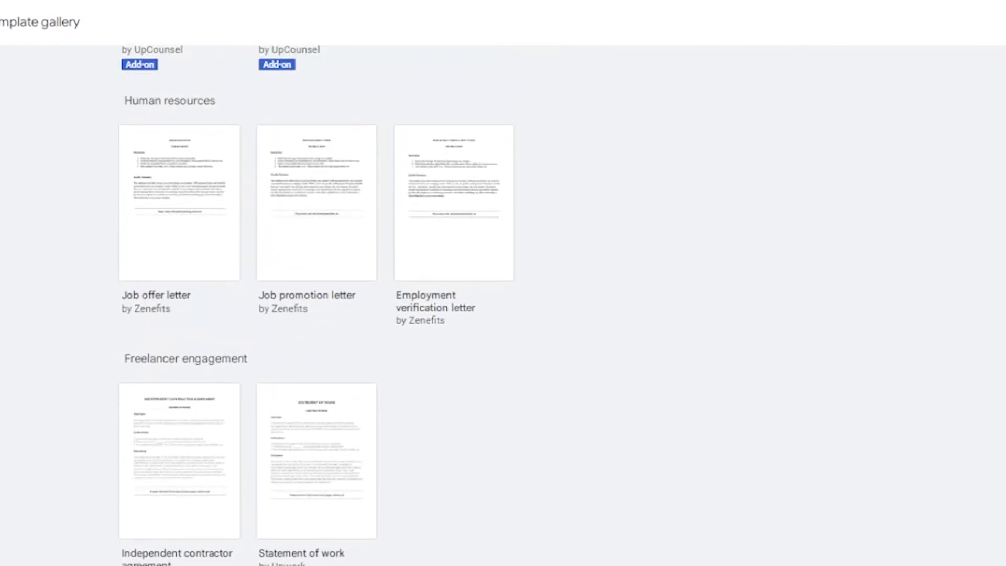
pyautogui.scroll(8, 504, 304)
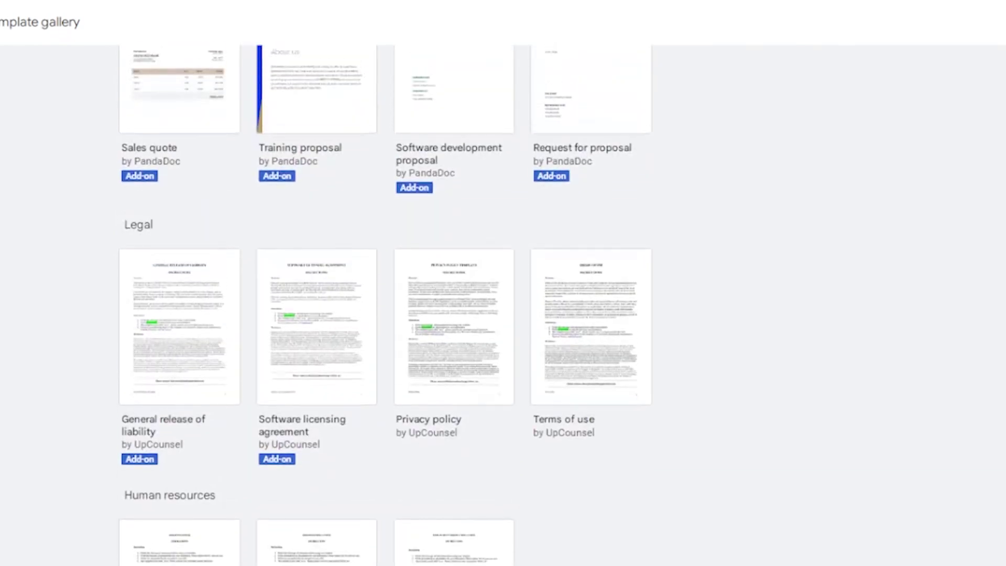
pyautogui.scroll(16, 503, 304)
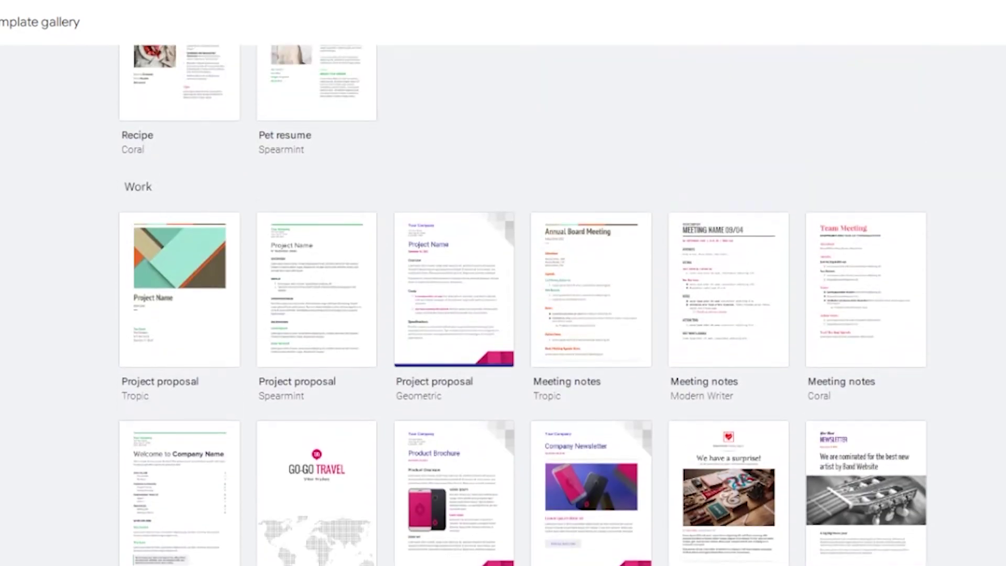
pyautogui.scroll(10, 503, 304)
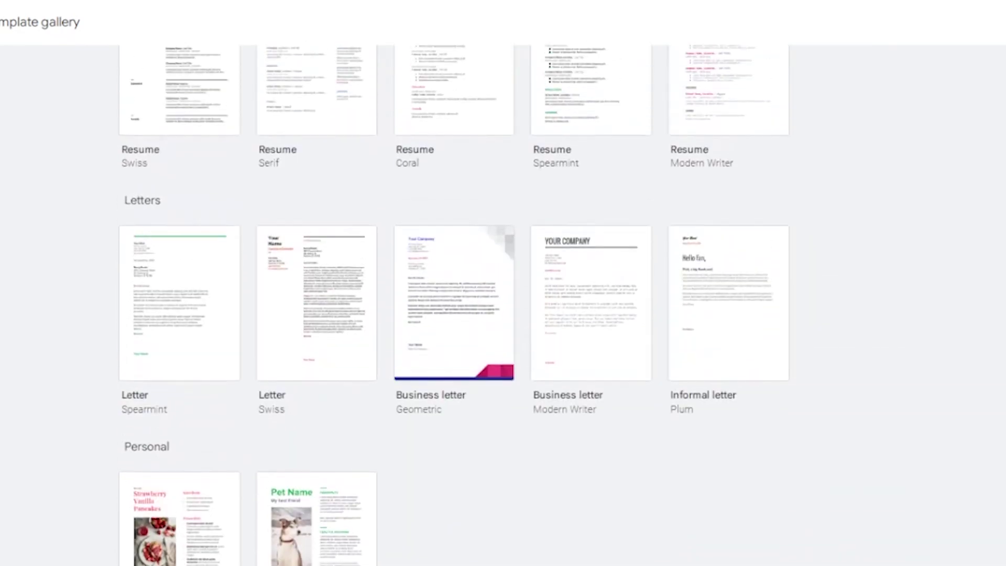
pyautogui.scroll(5, 503, 304)
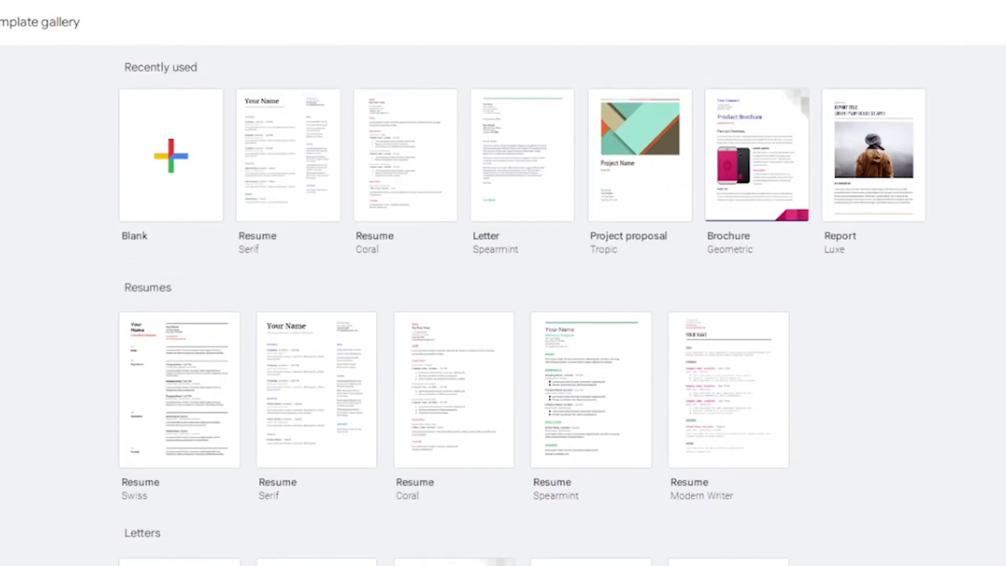
# Create a Blank document from the gallery and dismiss the 'Introducing pageless format' panel.
pyautogui.click(173, 169)
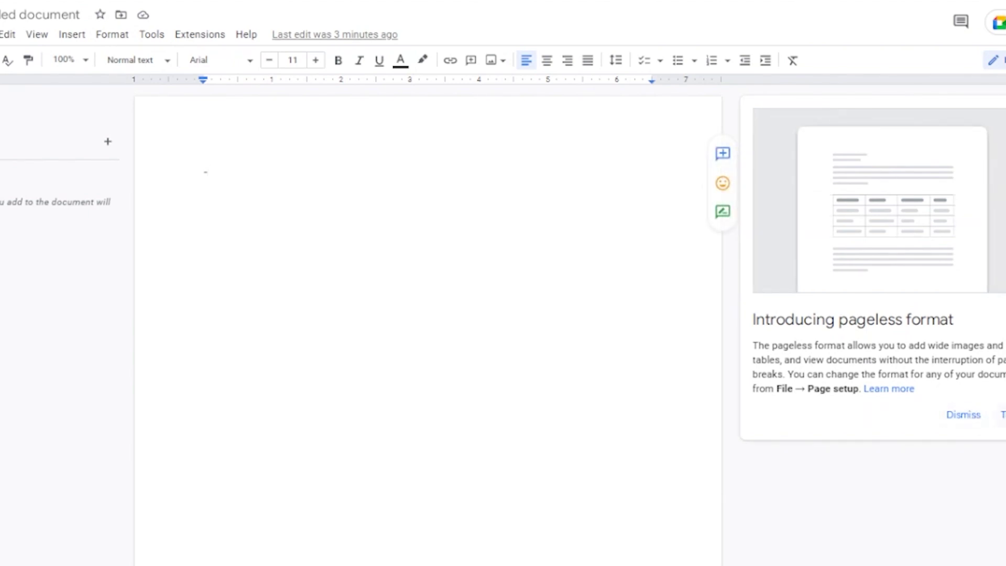
pyautogui.click(964, 415)
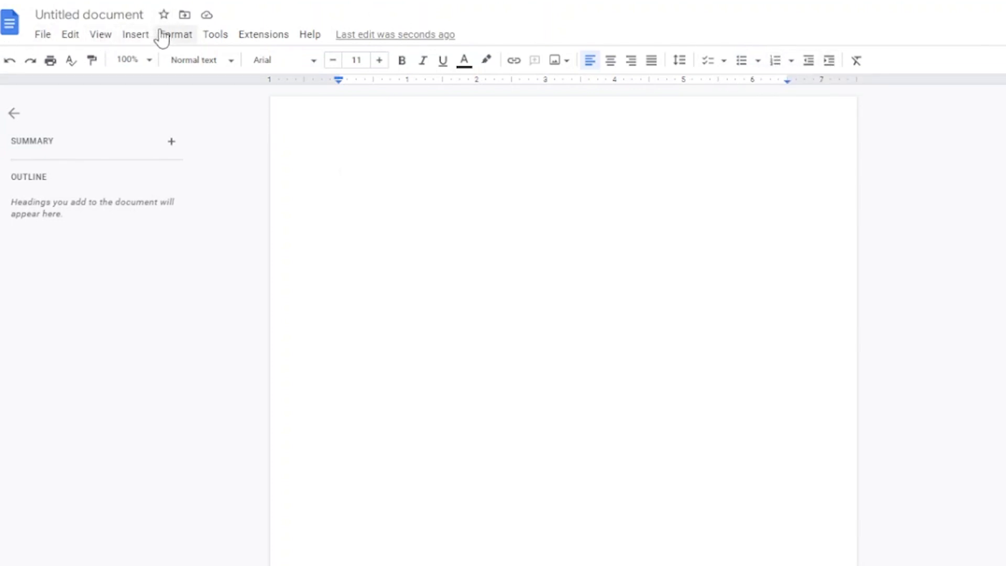
# Look over the Format menu, then show the Tools menu with Word count, Dictionary and Translate document.
pyautogui.click(187, 36)
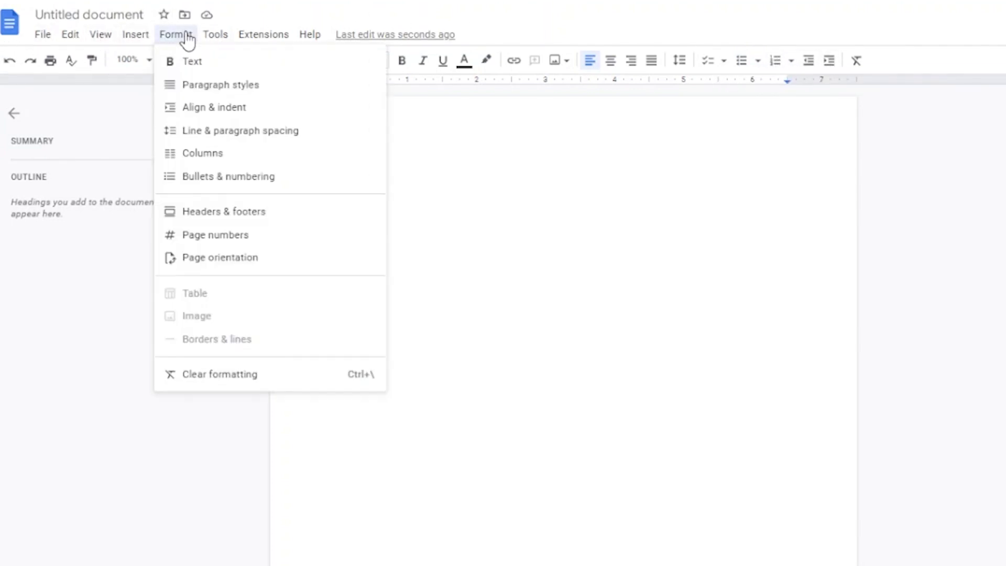
pyautogui.moveTo(215, 36)
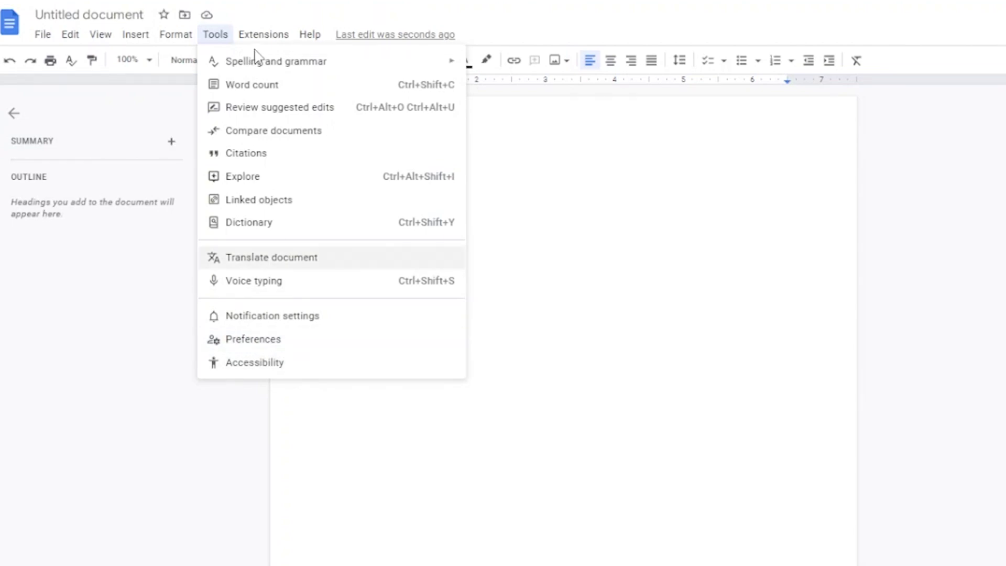
# Go to Extensions > Add-ons > Get add-ons to open the Google Workspace Marketplace.
pyautogui.moveTo(268, 42)
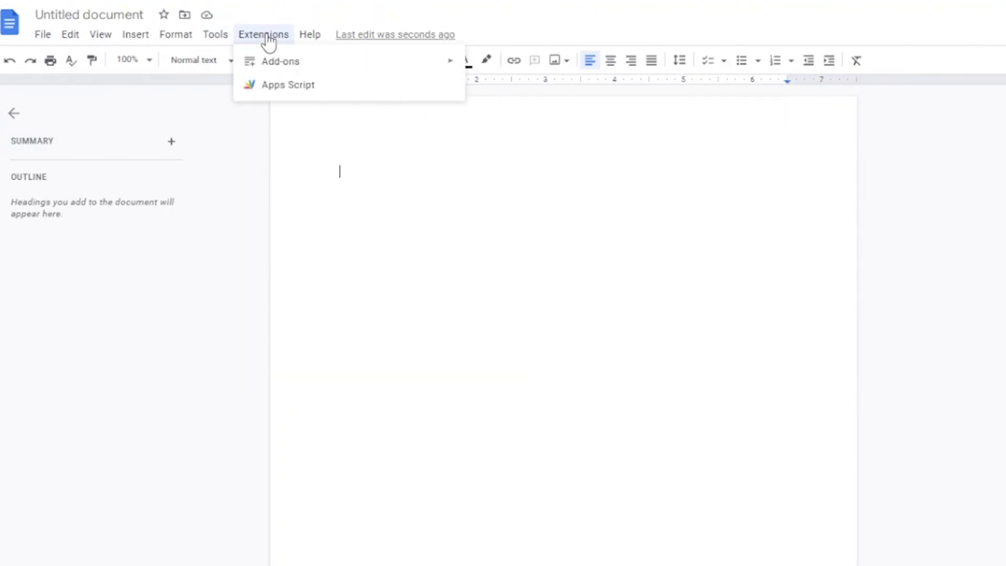
pyautogui.moveTo(292, 60)
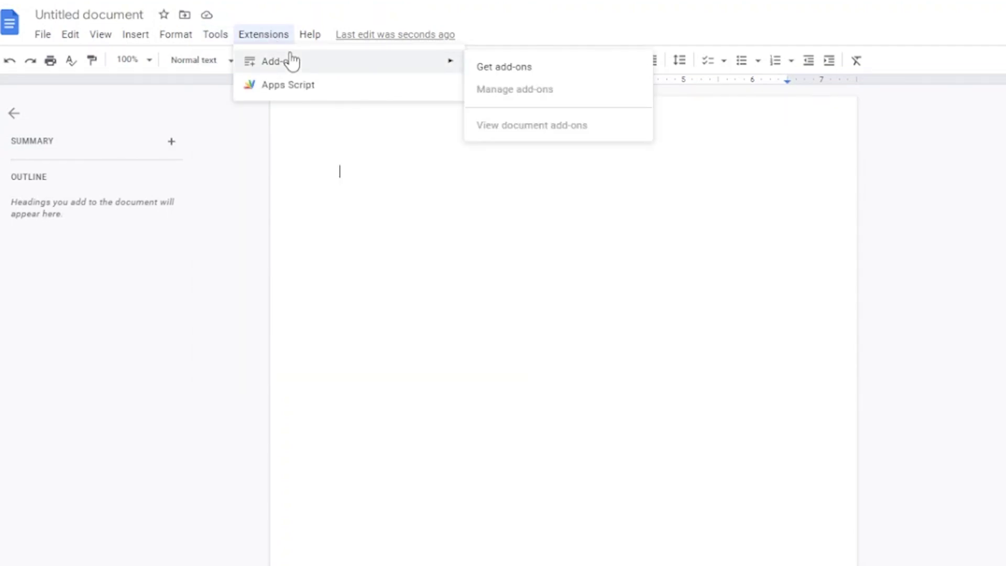
pyautogui.click(529, 71)
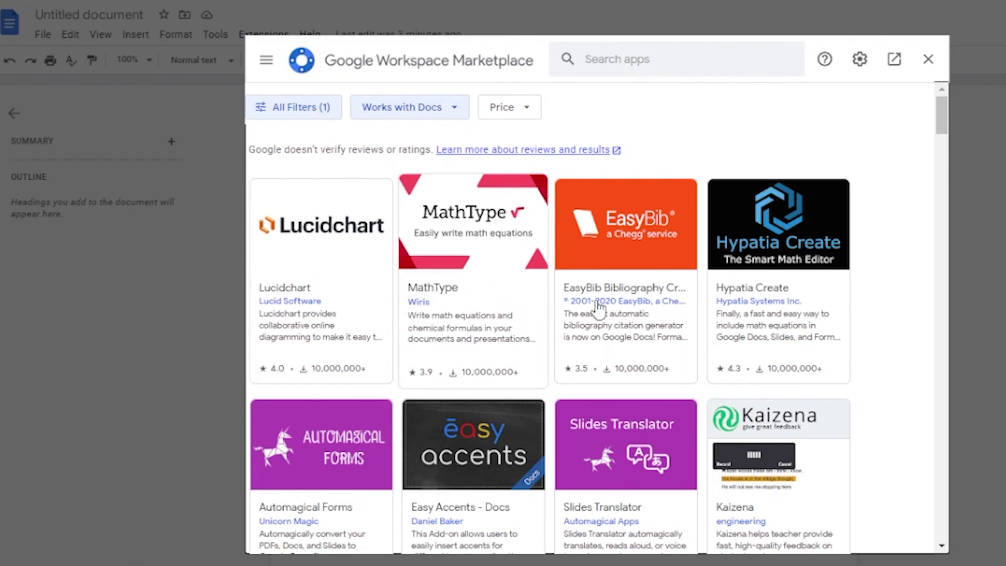
# Scroll the Marketplace app grid, then close it to return to the blank document.
pyautogui.moveTo(939, 110)
pyautogui.mouseDown()
pyautogui.moveTo(930, 295)
pyautogui.moveTo(932, 107)
pyautogui.mouseUp()
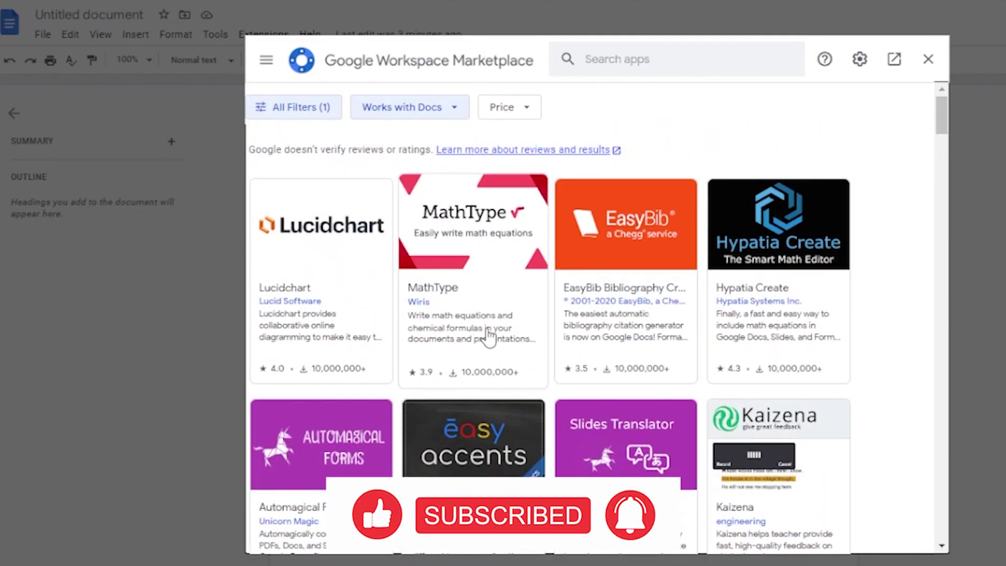
pyautogui.click(929, 60)
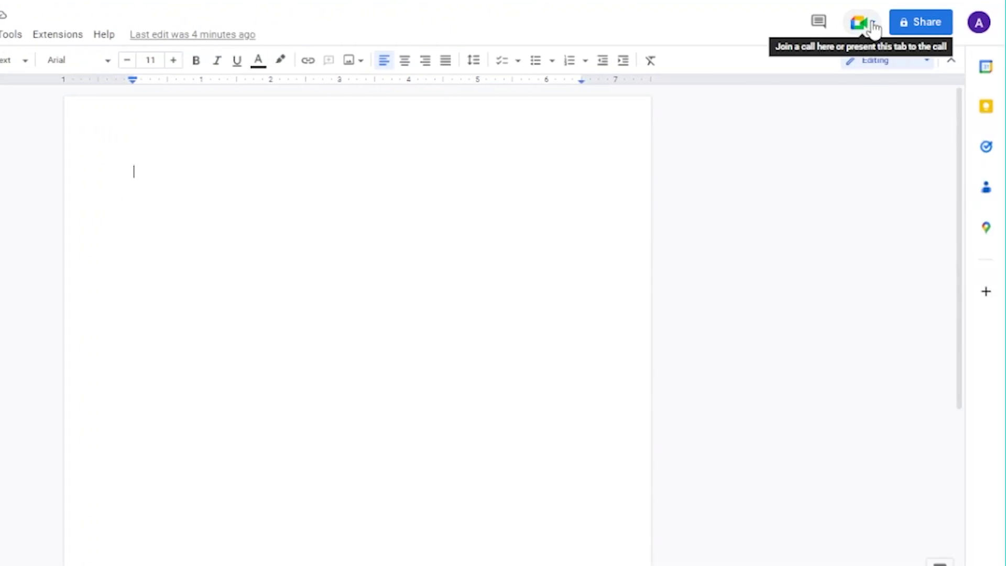
pyautogui.click(912, 27)
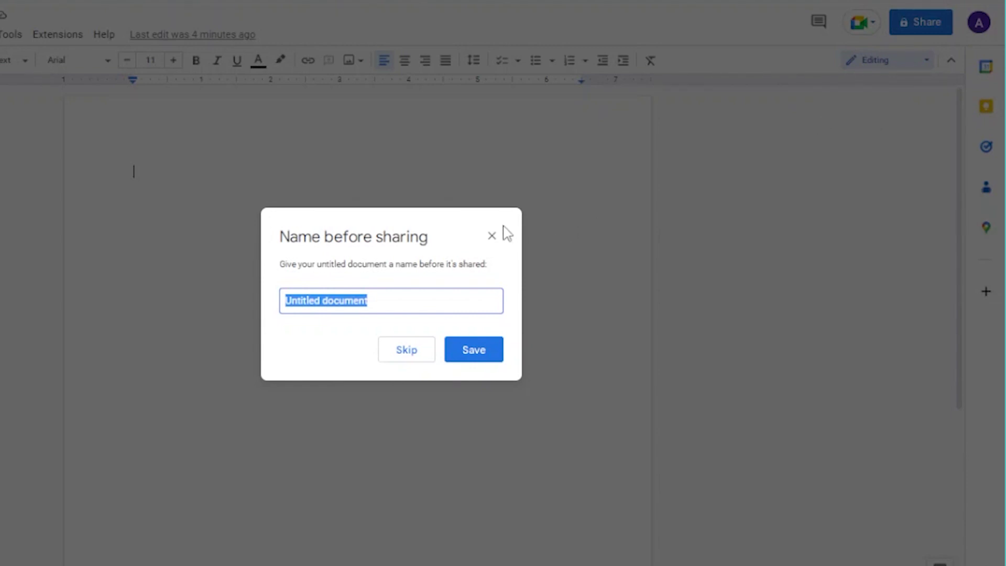
pyautogui.click(493, 242)
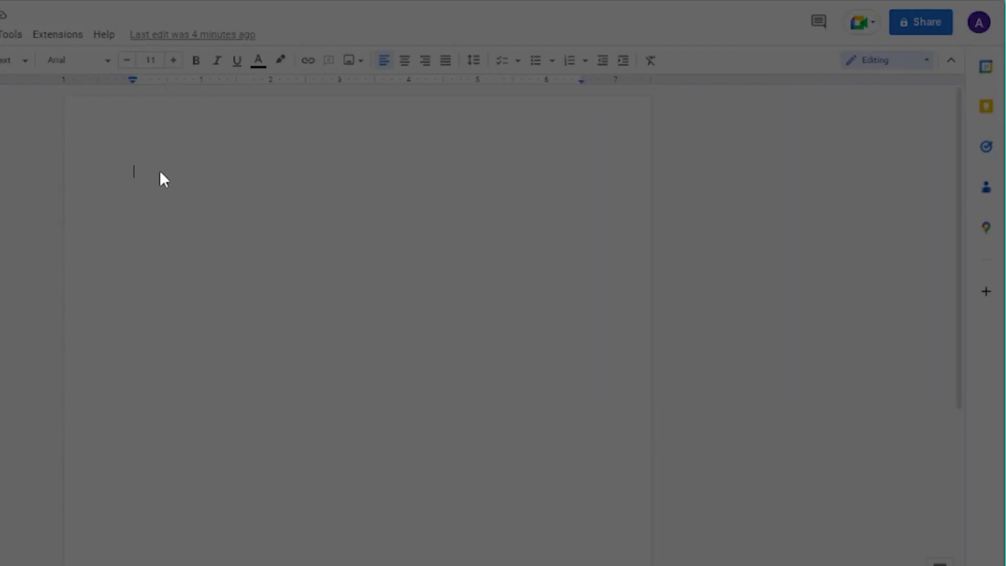
pyautogui.click(195, 191)
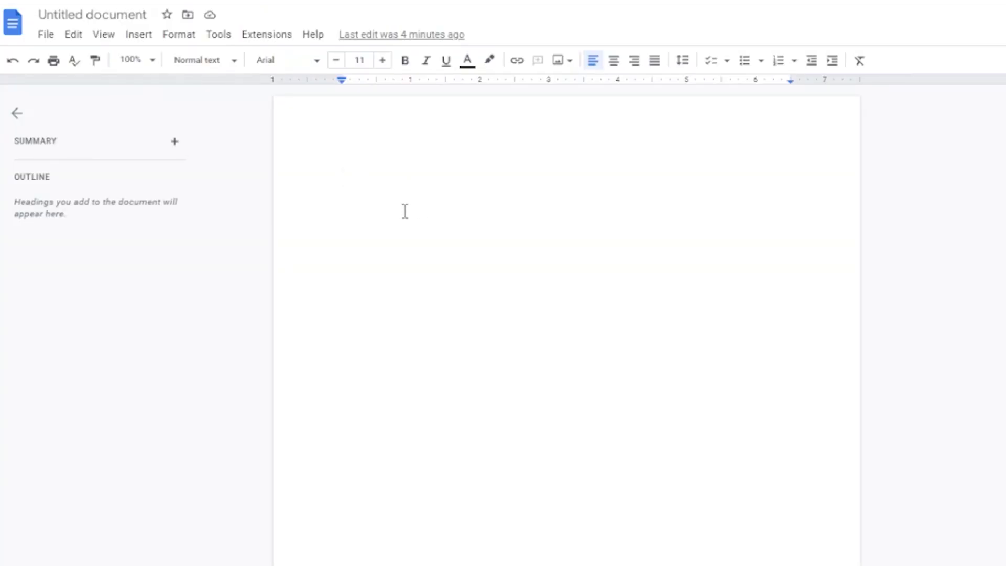
# Paste the Galton essay and accept grammar fixes: 'that he will'→'to', 'if'→'of', 'less'→'few', 'been'→'went'.
pyautogui.hotkey('ctrl', 'v')
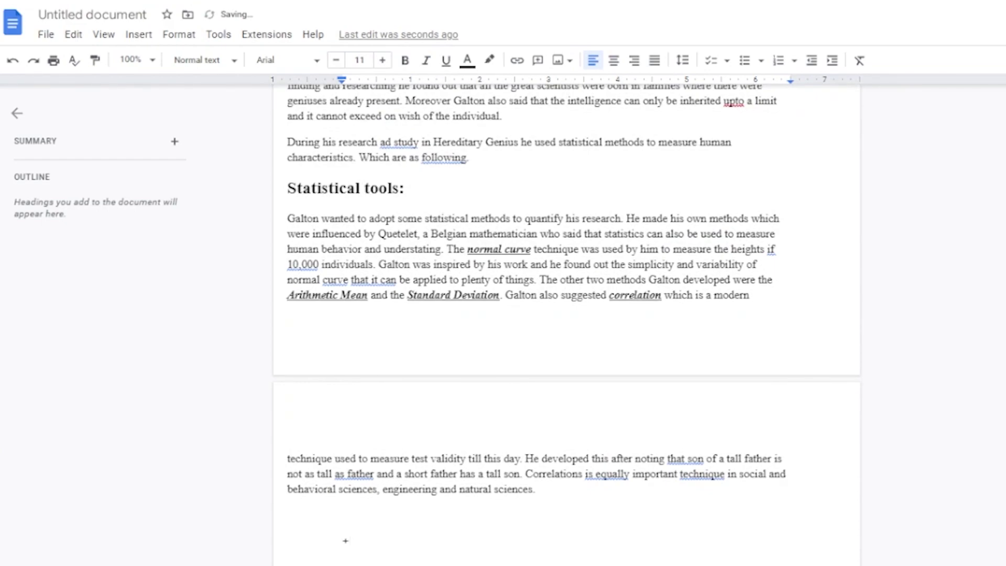
pyautogui.scroll(15, 347, 541)
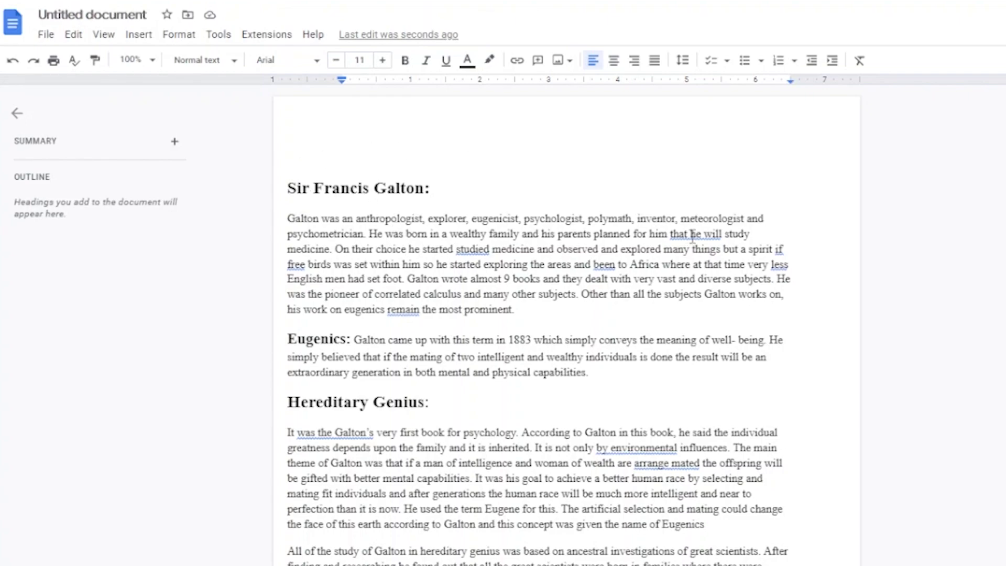
pyautogui.click(717, 234)
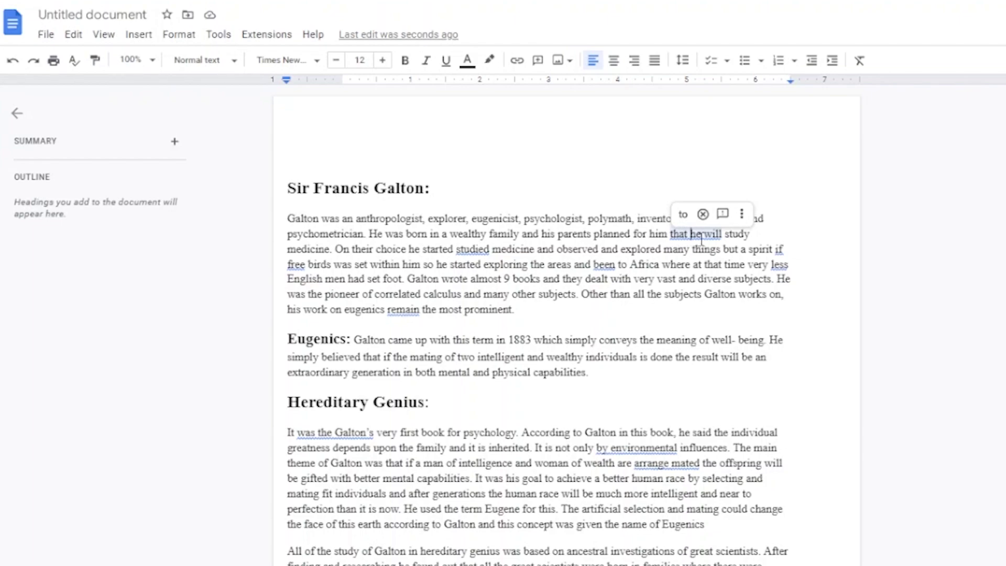
pyautogui.click(679, 214)
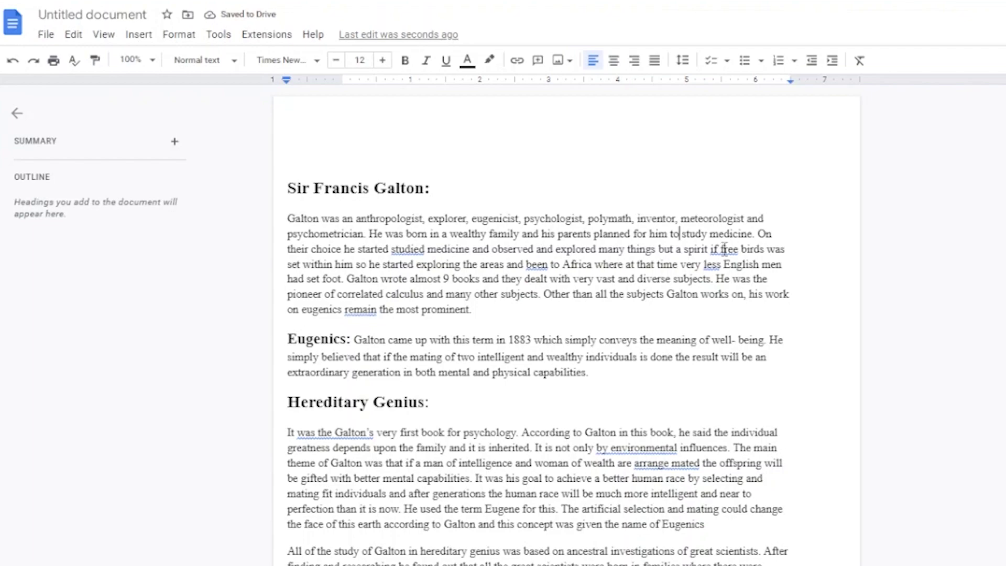
pyautogui.click(725, 249)
pyautogui.click(730, 231)
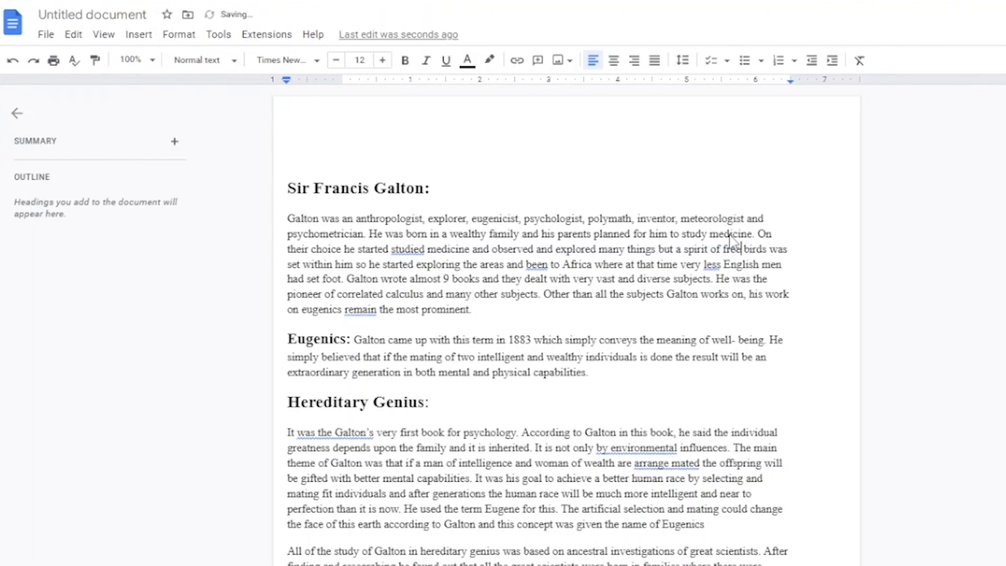
pyautogui.click(712, 264)
pyautogui.click(717, 246)
pyautogui.click(536, 265)
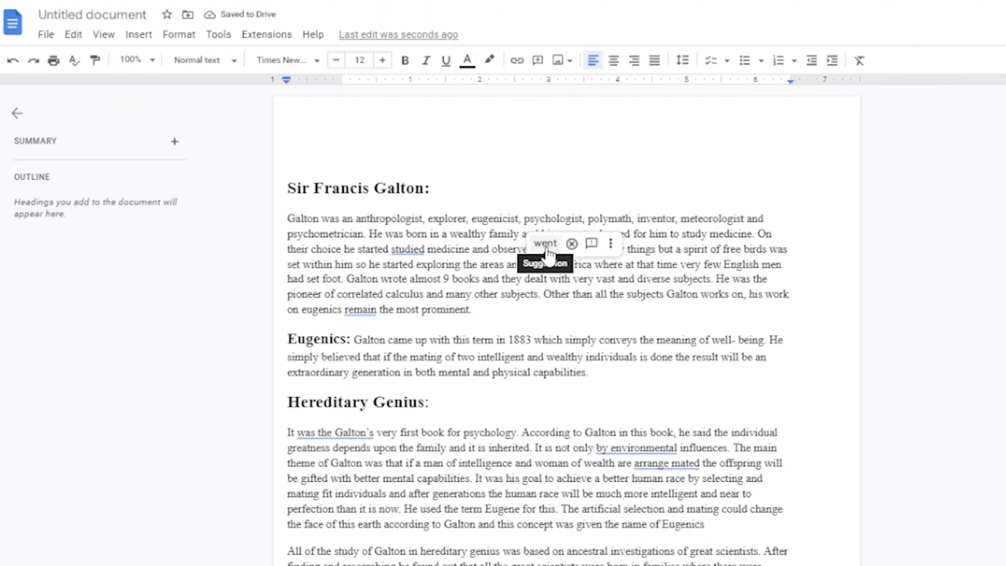
pyautogui.click(546, 250)
# Correct the misspellings to 'studying' and 'remains' in the first paragraph.
pyautogui.doubleClick(407, 248)
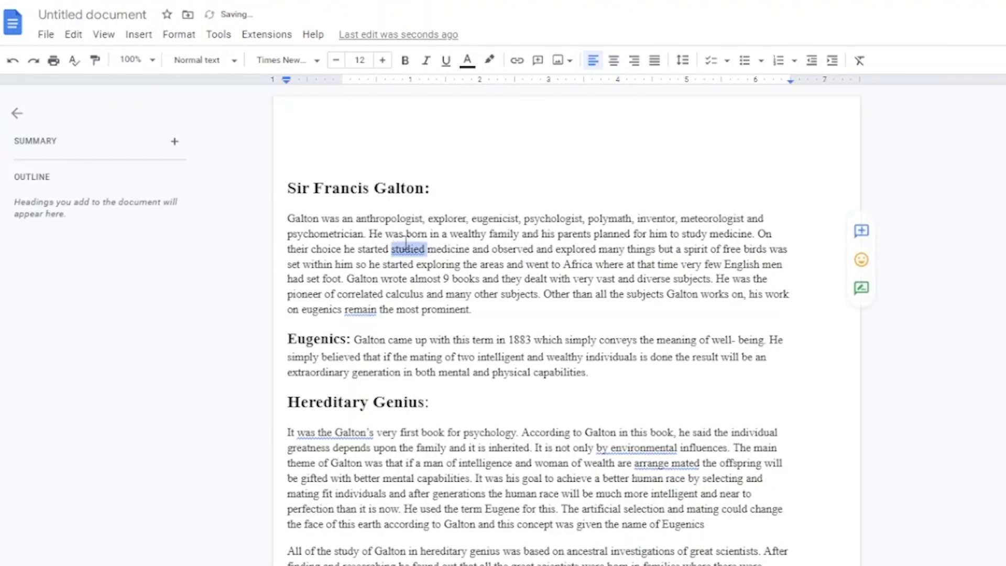
pyautogui.click(420, 227)
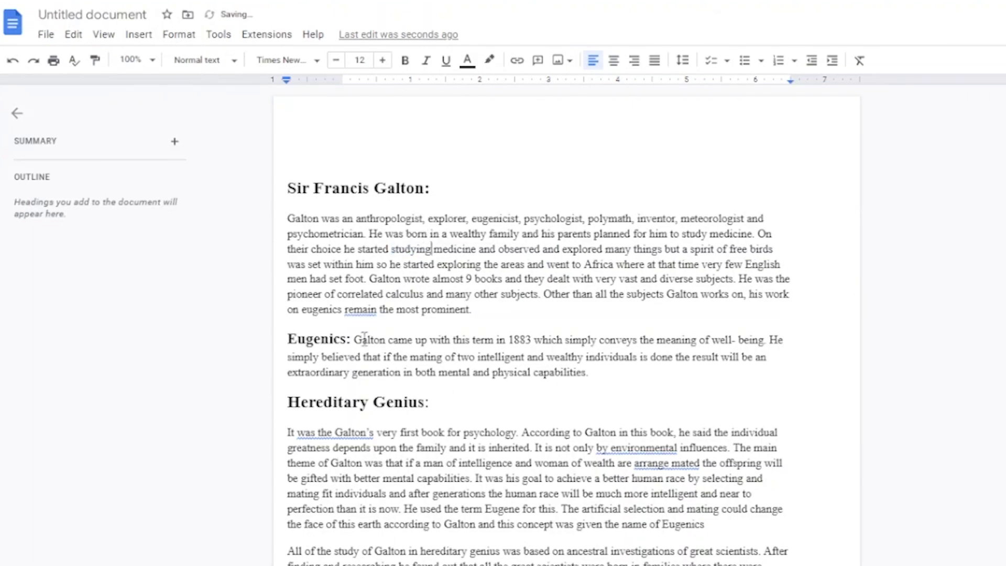
pyautogui.click(355, 310)
pyautogui.click(371, 290)
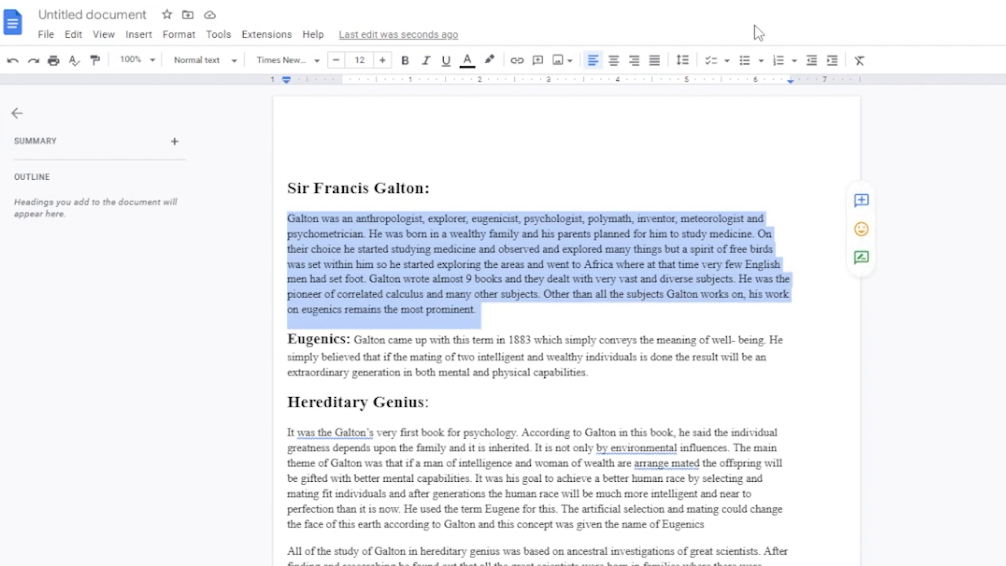
# Try a bullet on the introduction, undo it, then select the entire essay with Ctrl+A.
pyautogui.click(745, 61)
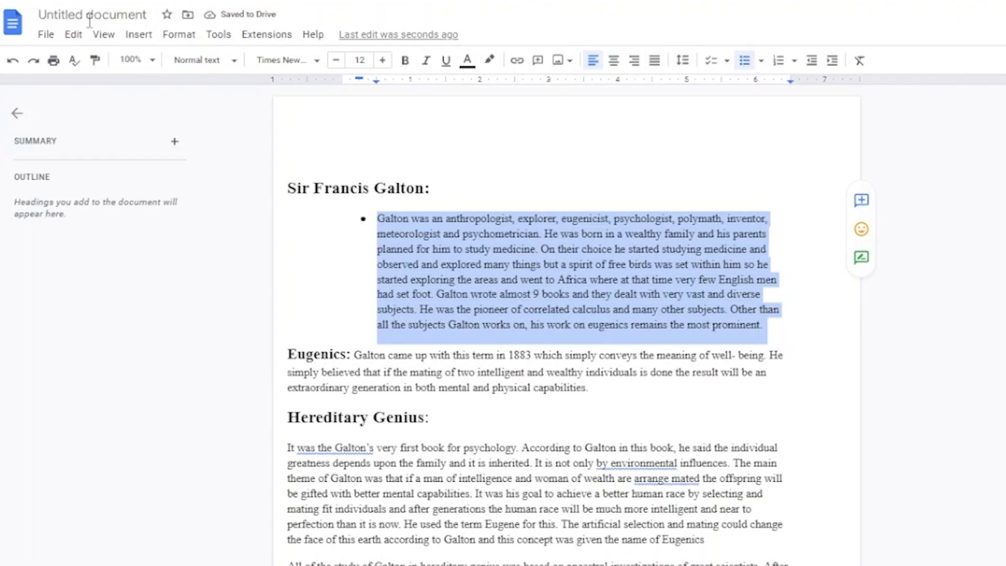
pyautogui.click(13, 61)
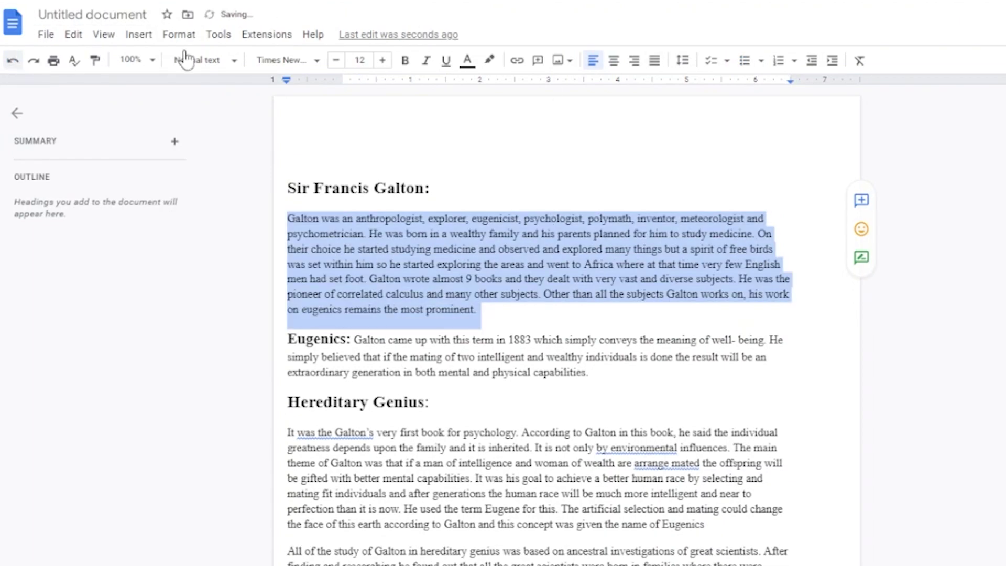
pyautogui.click(600, 175)
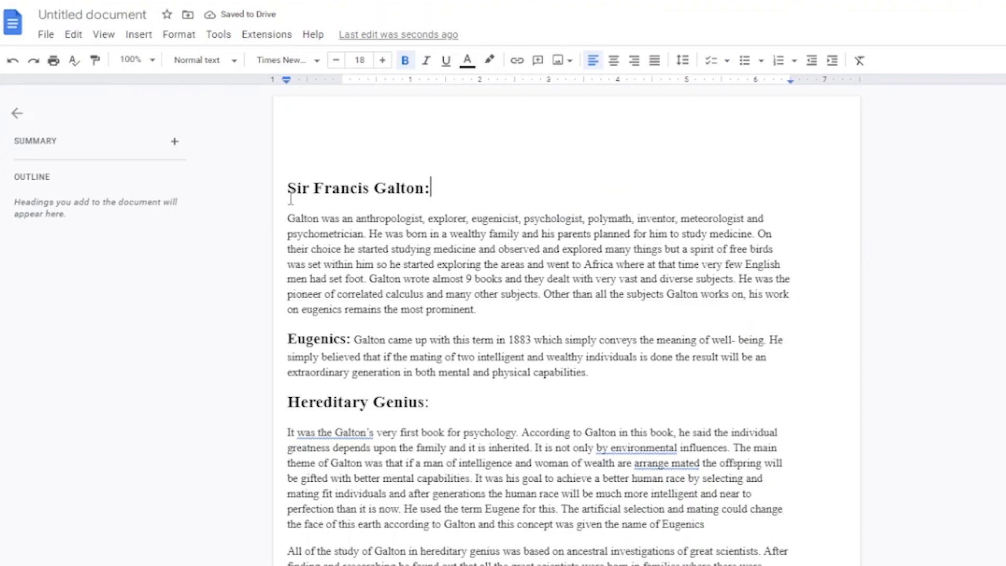
pyautogui.hotkey('ctrl', 'a')
pyautogui.scroll(-3, 330, 216)
pyautogui.scroll(-2, 694, 556)
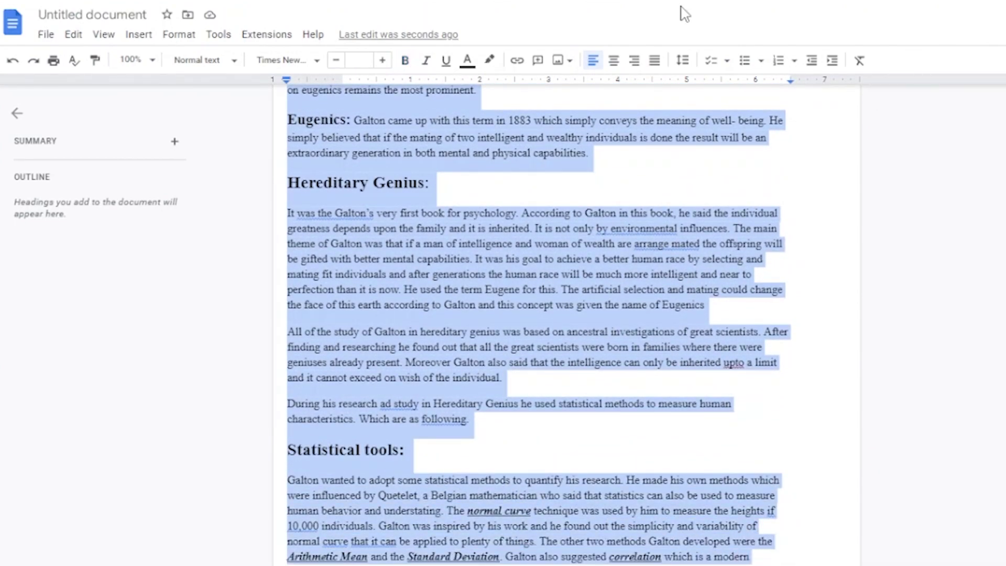
# Set the selected essay to Double line spacing and Justify alignment.
pyautogui.click(683, 61)
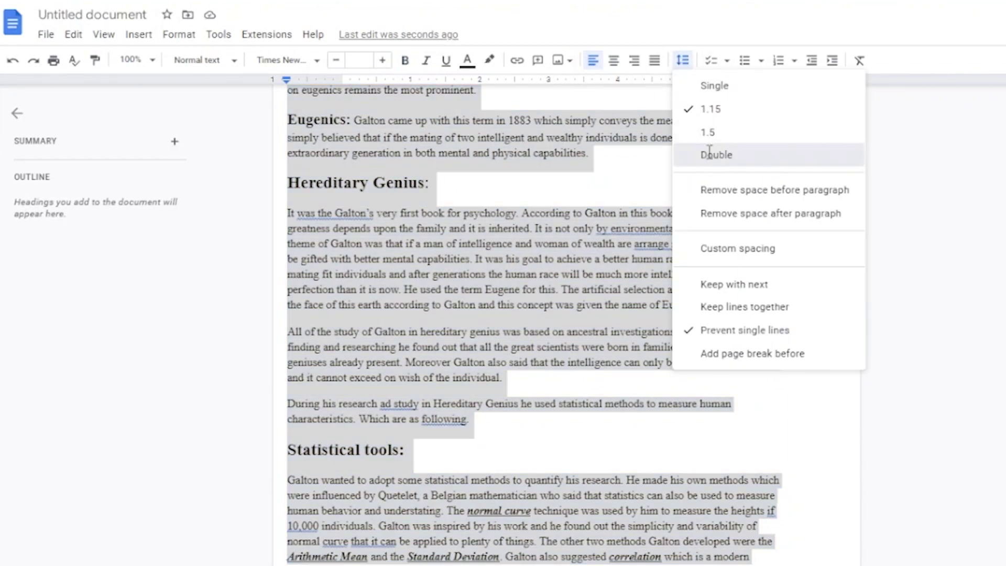
pyautogui.click(712, 156)
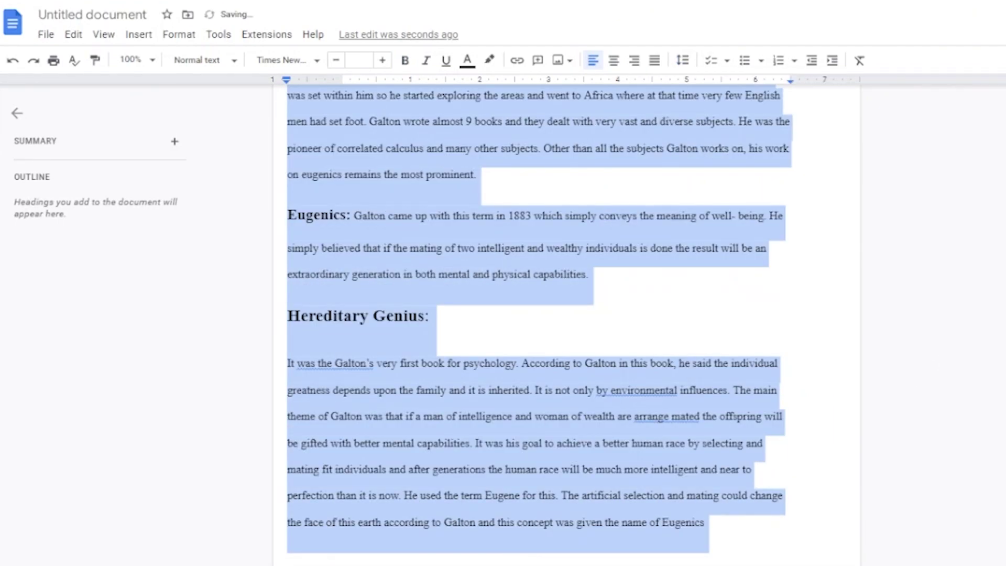
pyautogui.scroll(4, 540, 325)
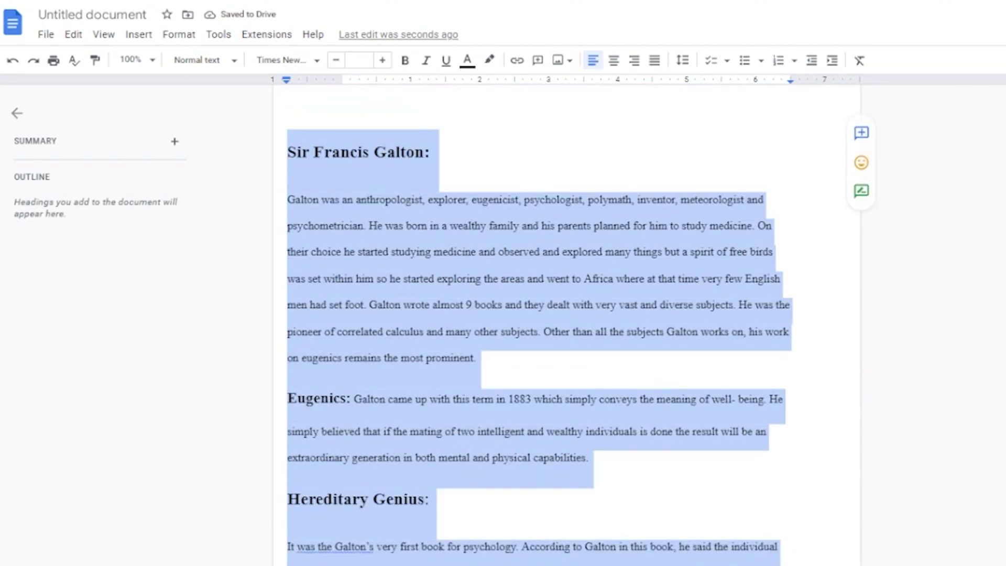
pyautogui.scroll(1, 540, 325)
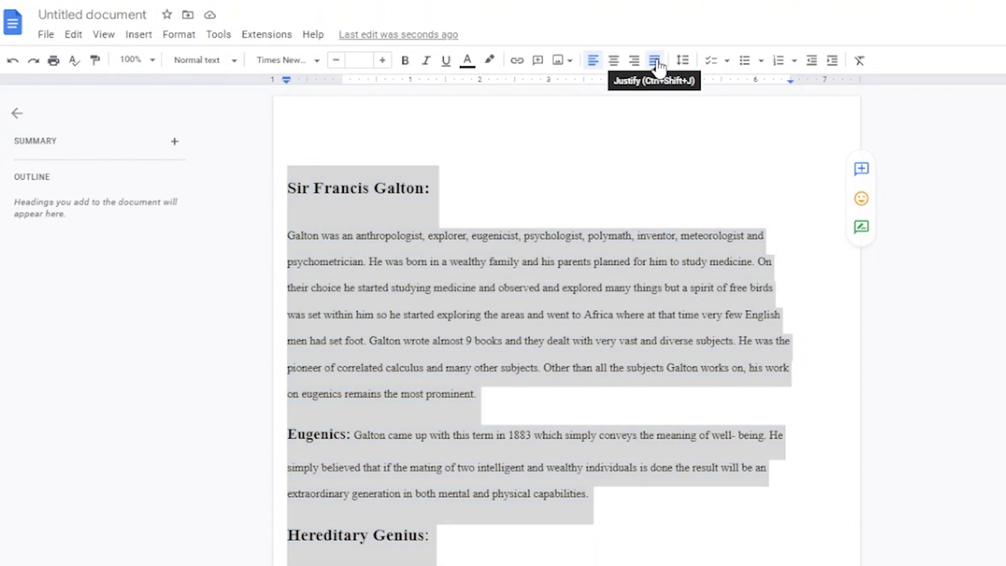
pyautogui.click(657, 63)
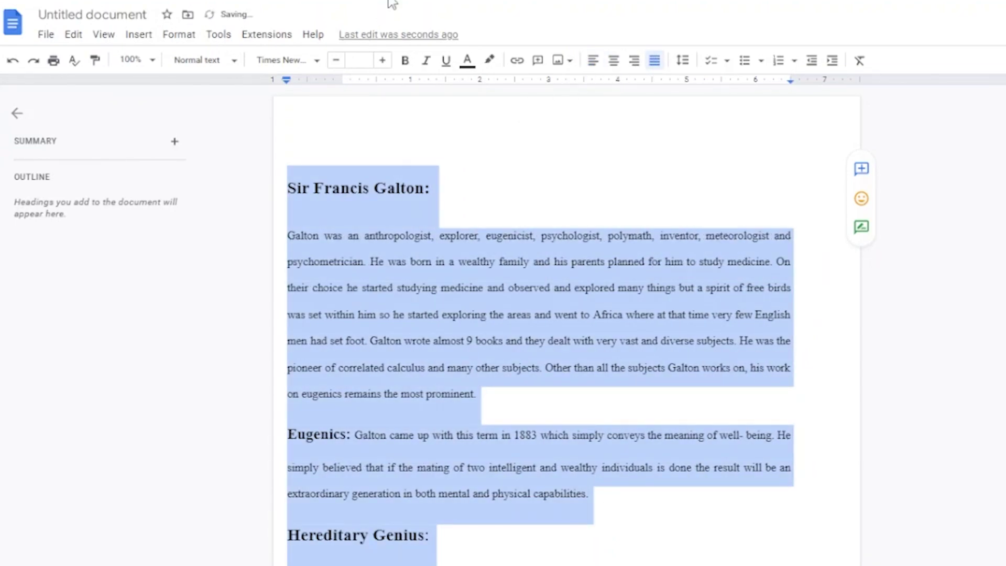
# Highlight the essay in magenta, then switch the highlight to light red and deselect the text.
pyautogui.click(494, 61)
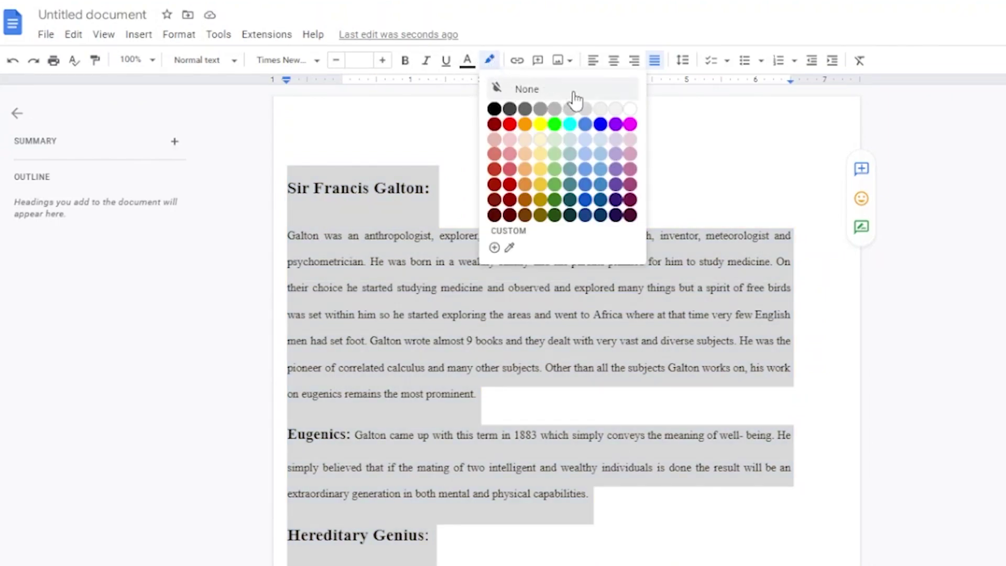
pyautogui.click(631, 124)
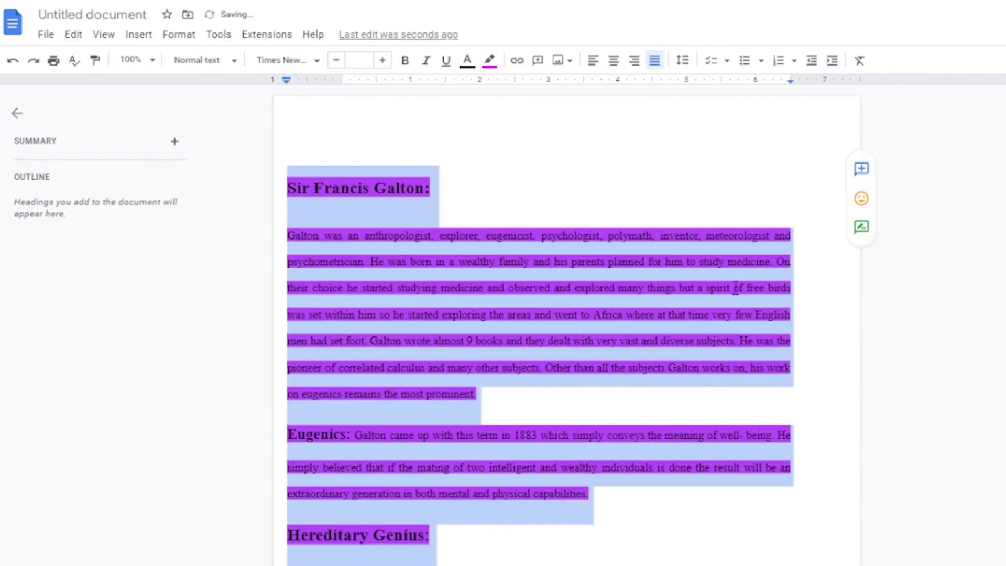
pyautogui.click(766, 404)
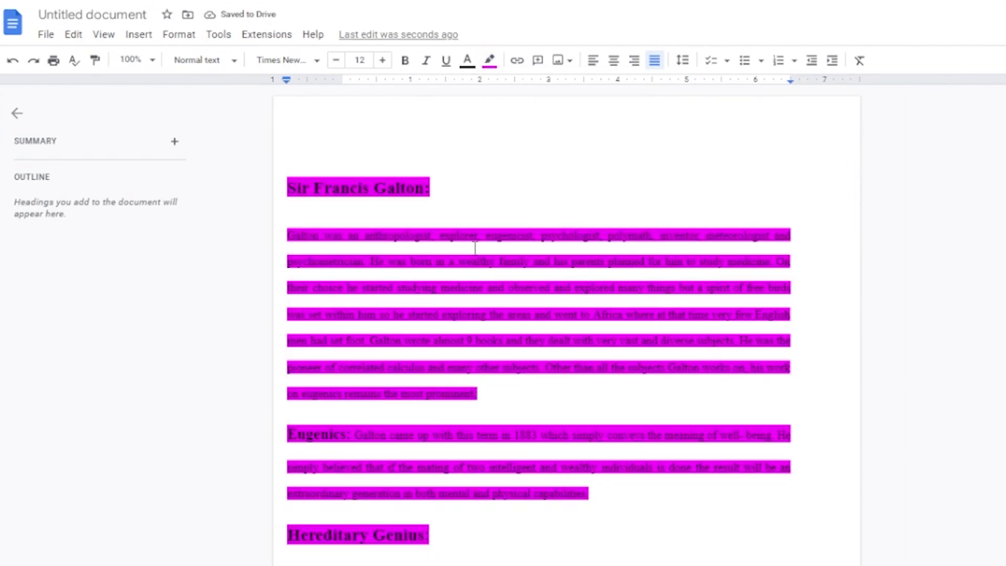
pyautogui.click(490, 60)
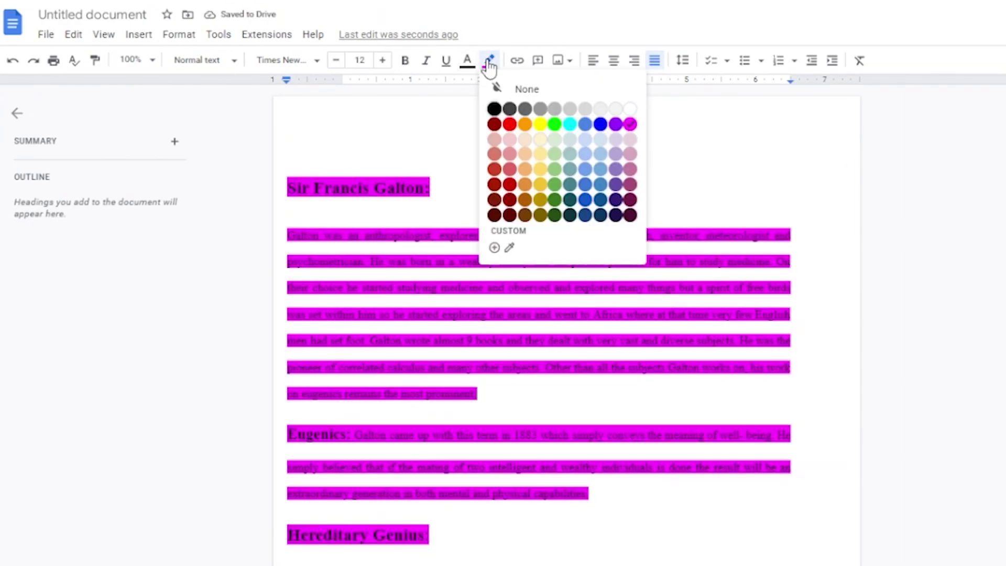
pyautogui.click(495, 154)
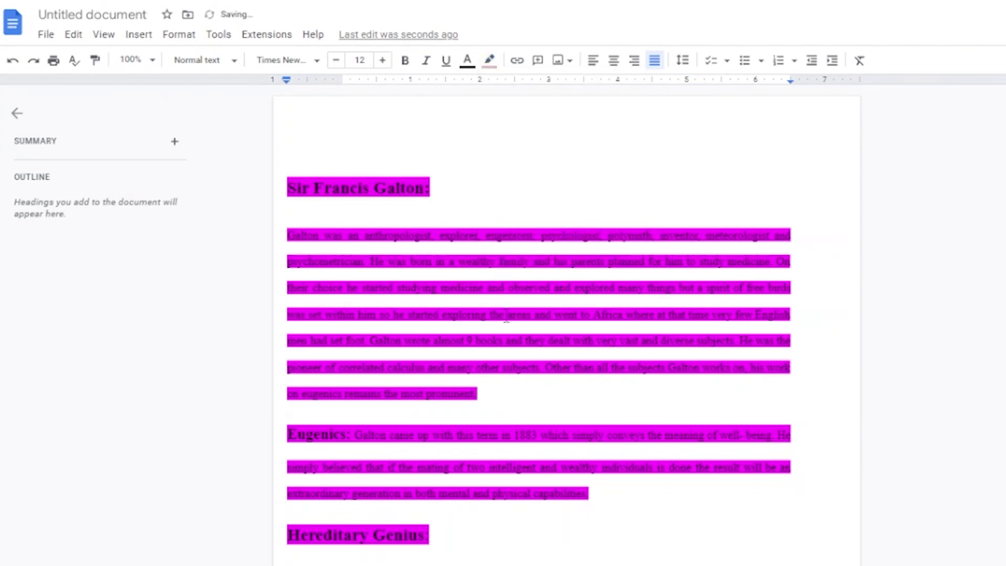
pyautogui.hotkey('ctrl', 'z')
pyautogui.click(529, 382)
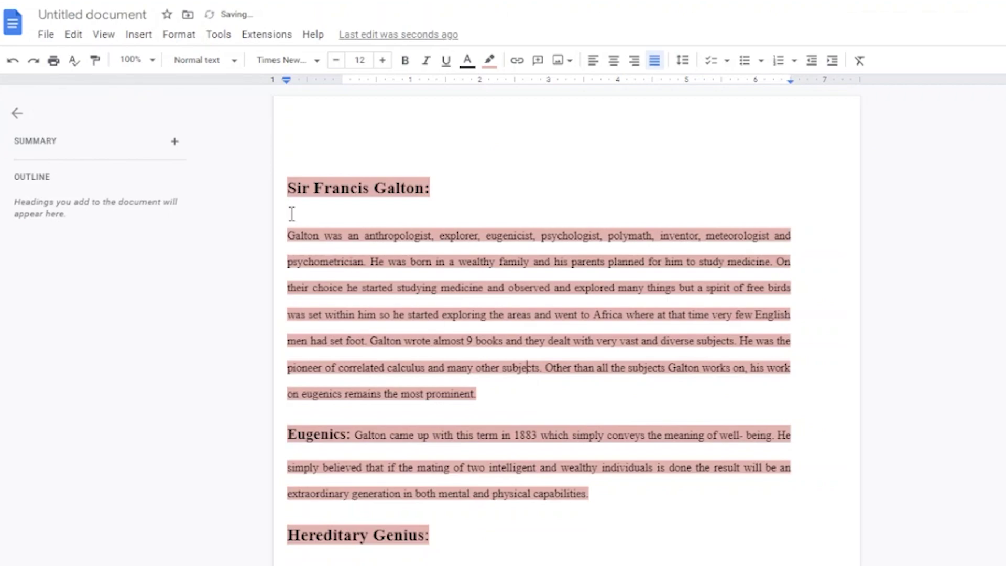
pyautogui.click(315, 62)
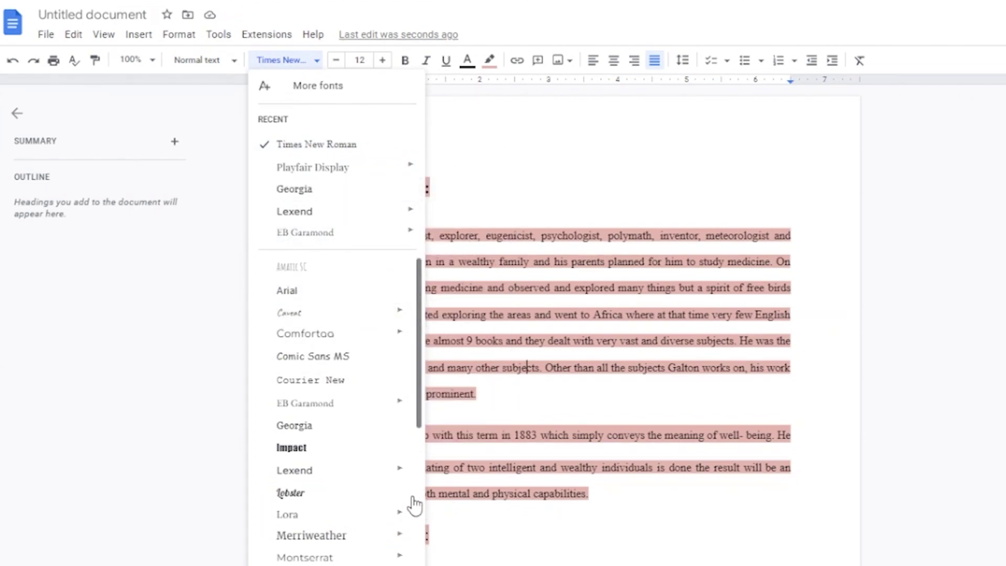
pyautogui.click(235, 62)
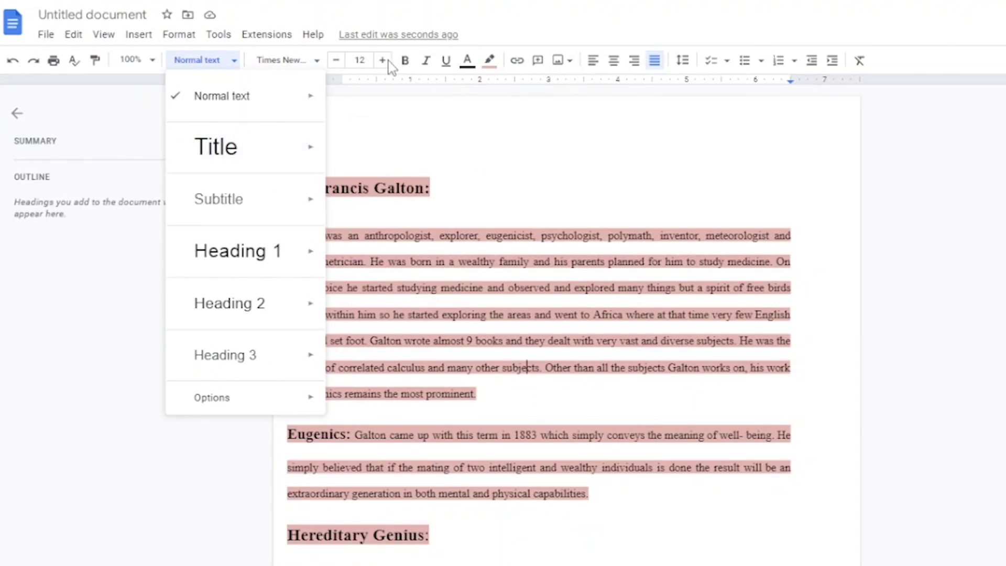
pyautogui.click(431, 291)
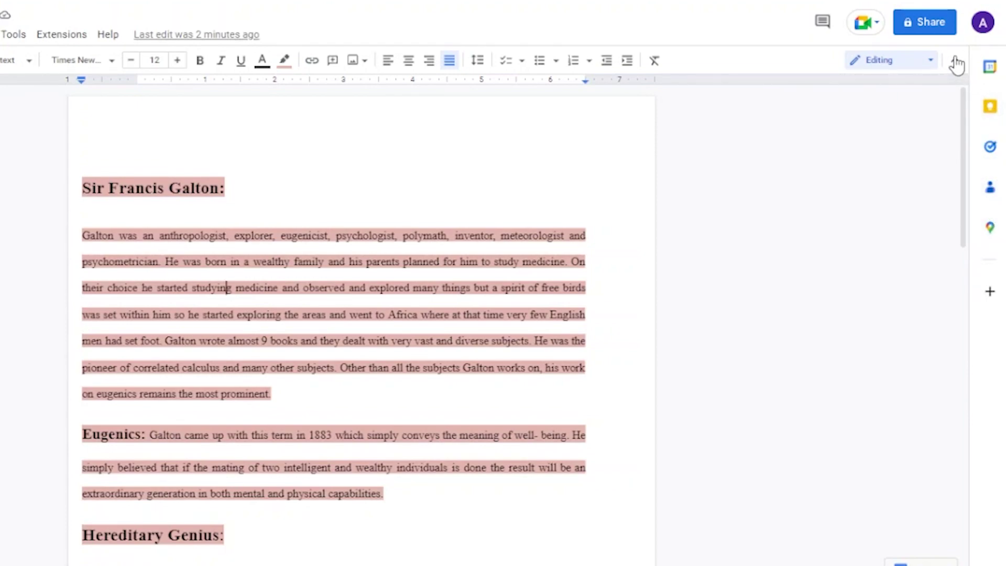
# Review the Editing, Suggesting and Viewing modes, then start sharing the untitled essay.
pyautogui.click(934, 62)
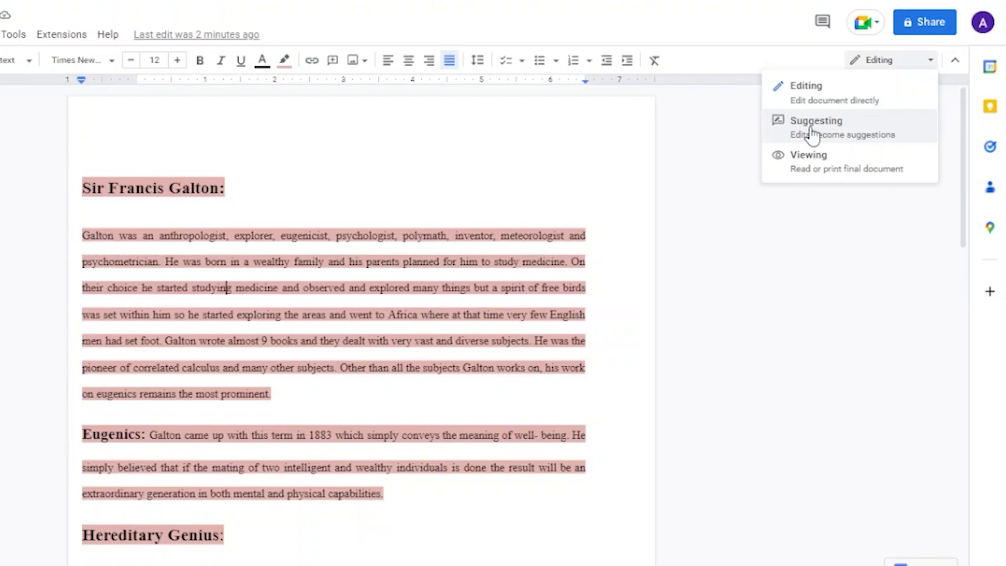
pyautogui.click(929, 22)
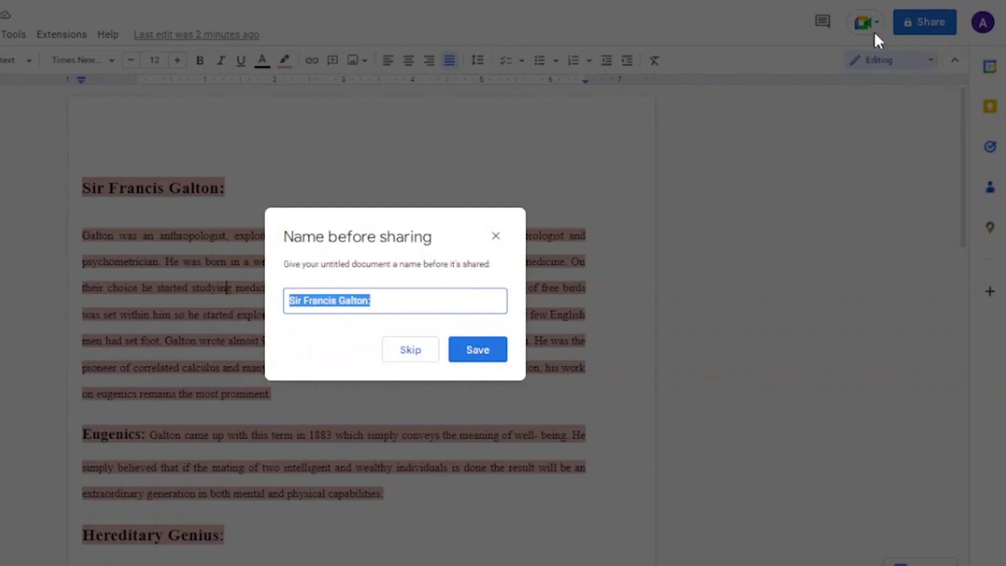
# Skip naming the document and review the Restricted general access options for its link.
pyautogui.click(407, 357)
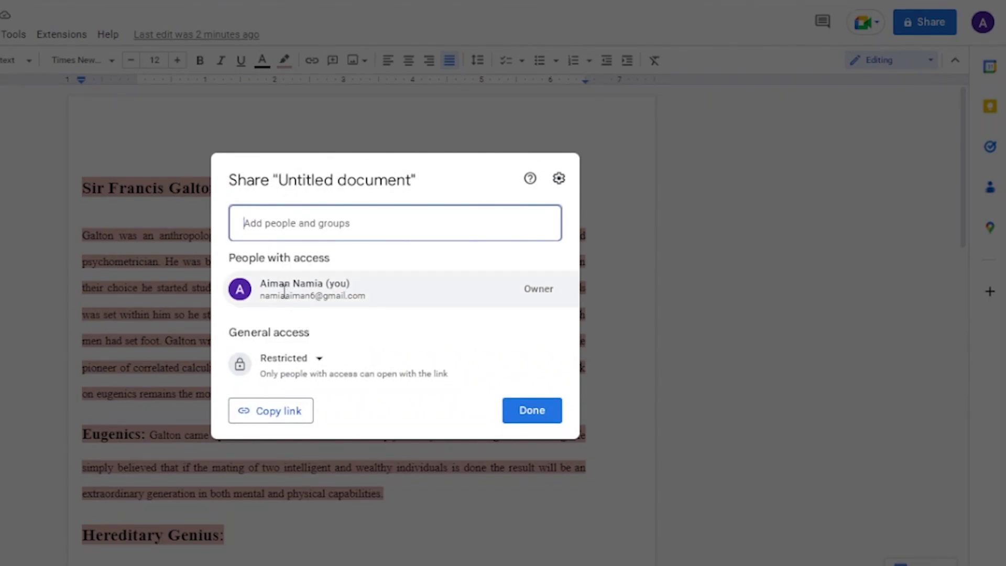
pyautogui.click(320, 360)
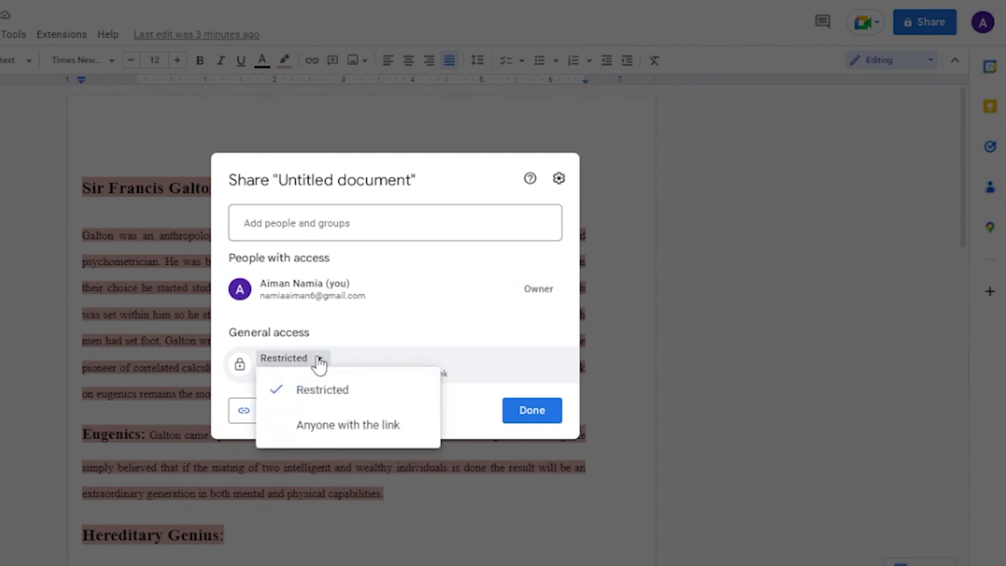